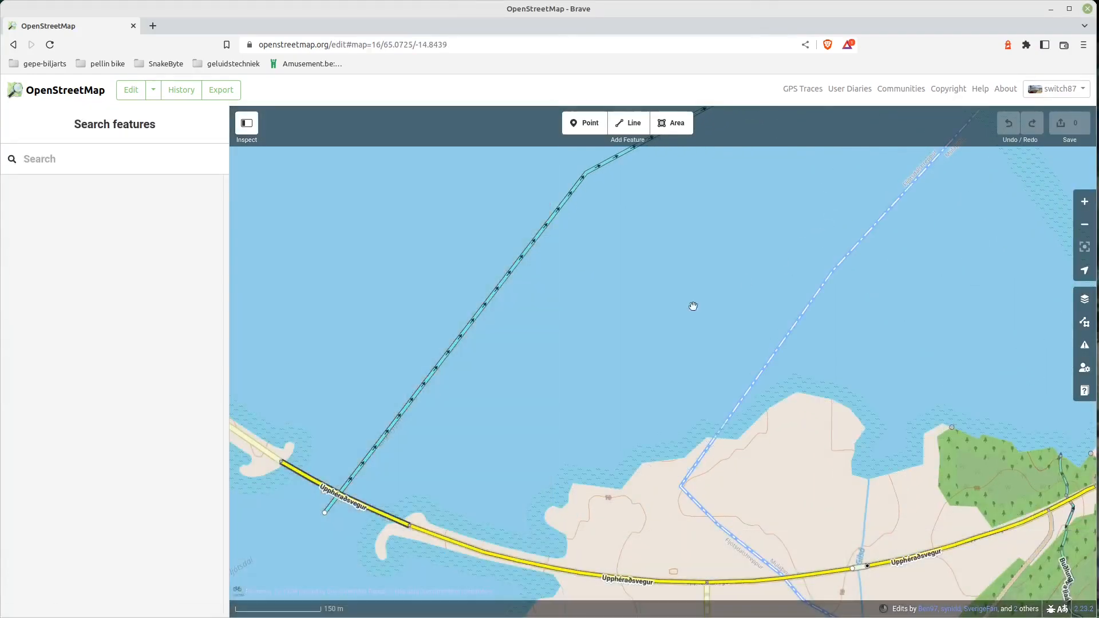
pyautogui.moveTo(441, 440); pyautogui.dragTo(696, 280)
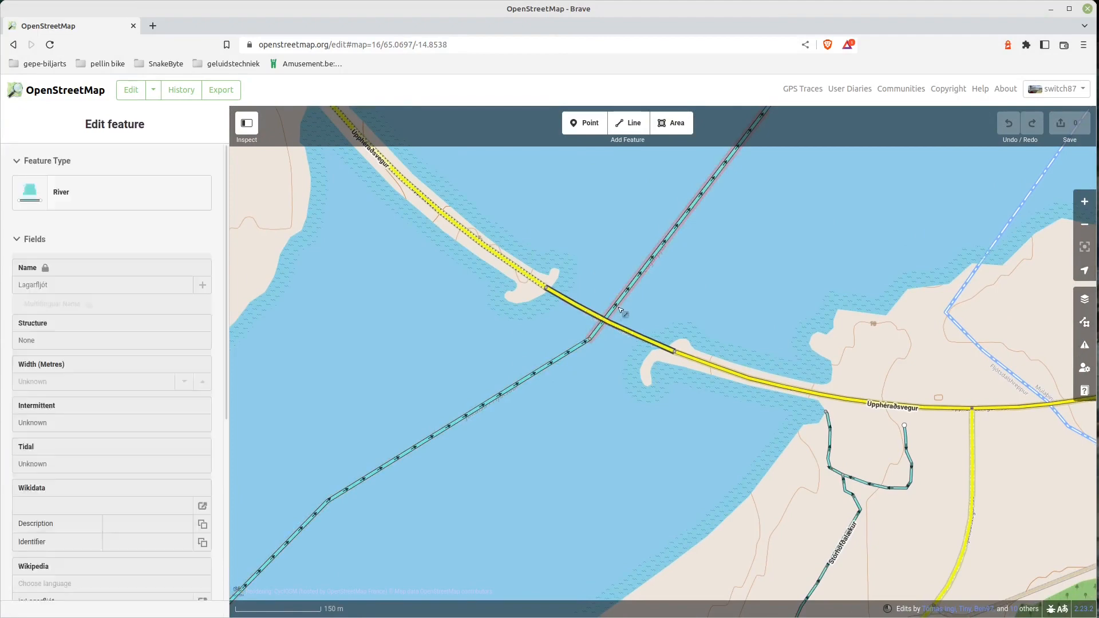
pyautogui.click(564, 357)
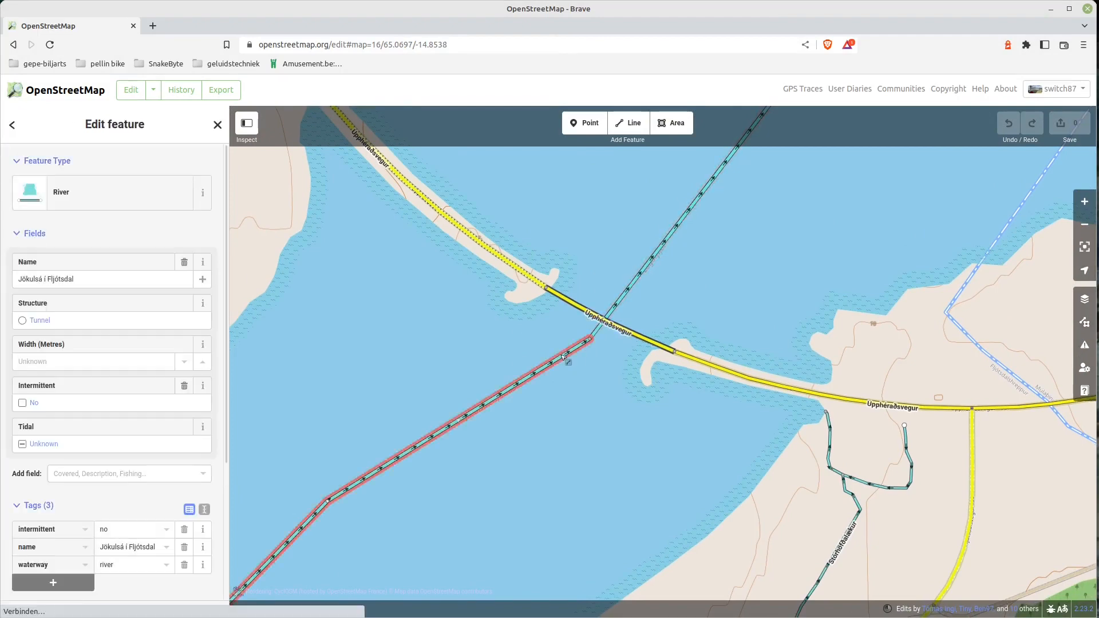
pyautogui.keyDown('shift'); pyautogui.click(644, 280); pyautogui.keyUp('shift')
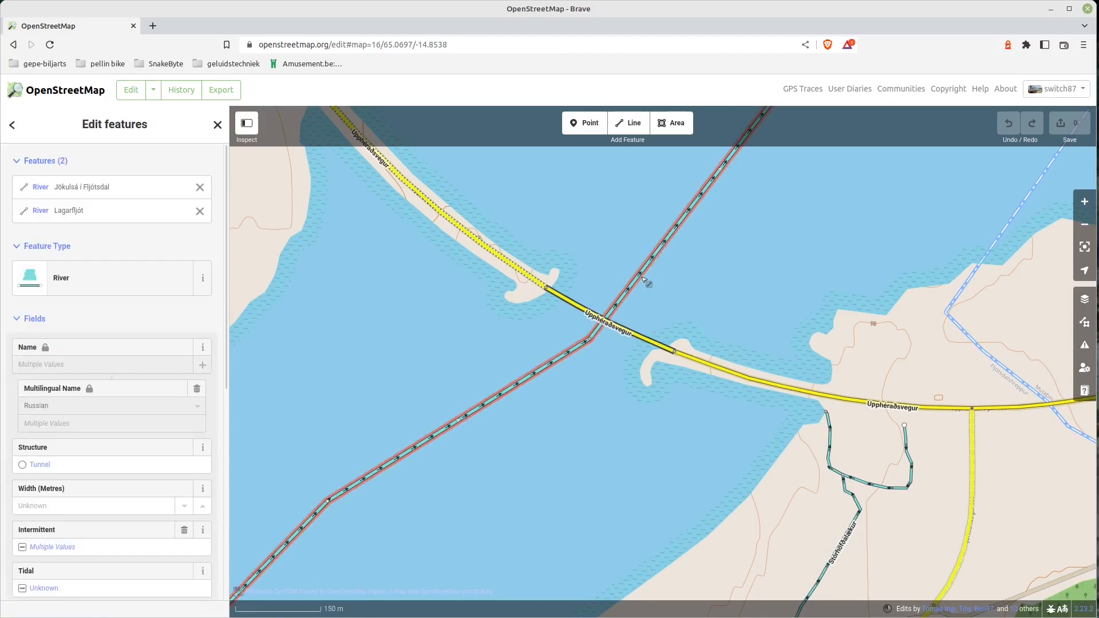
pyautogui.rightClick(590, 340)
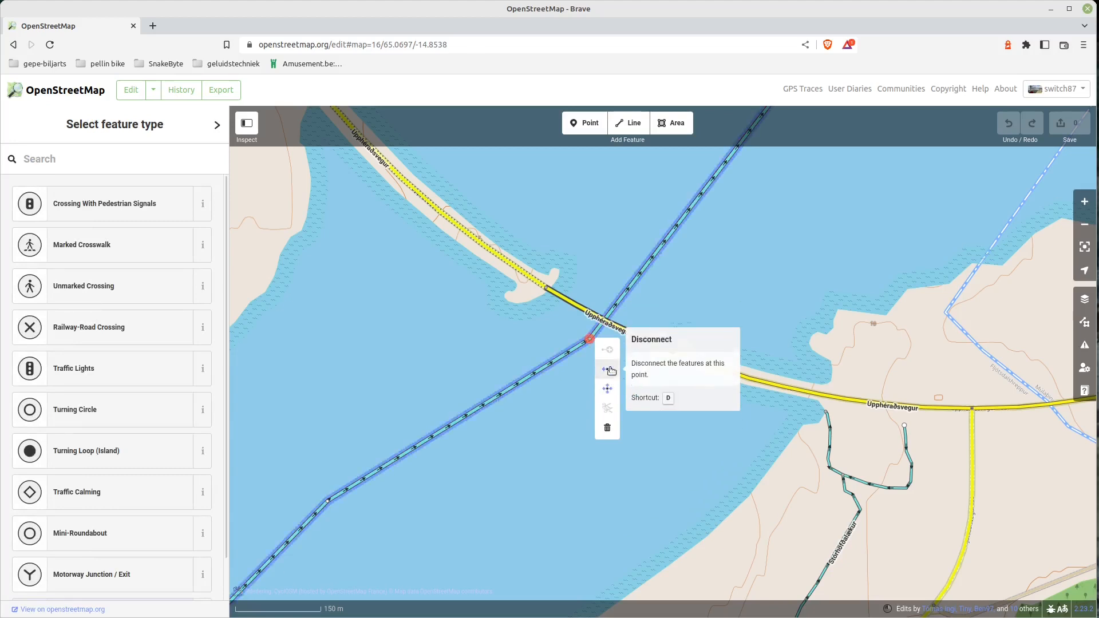
pyautogui.click(533, 345)
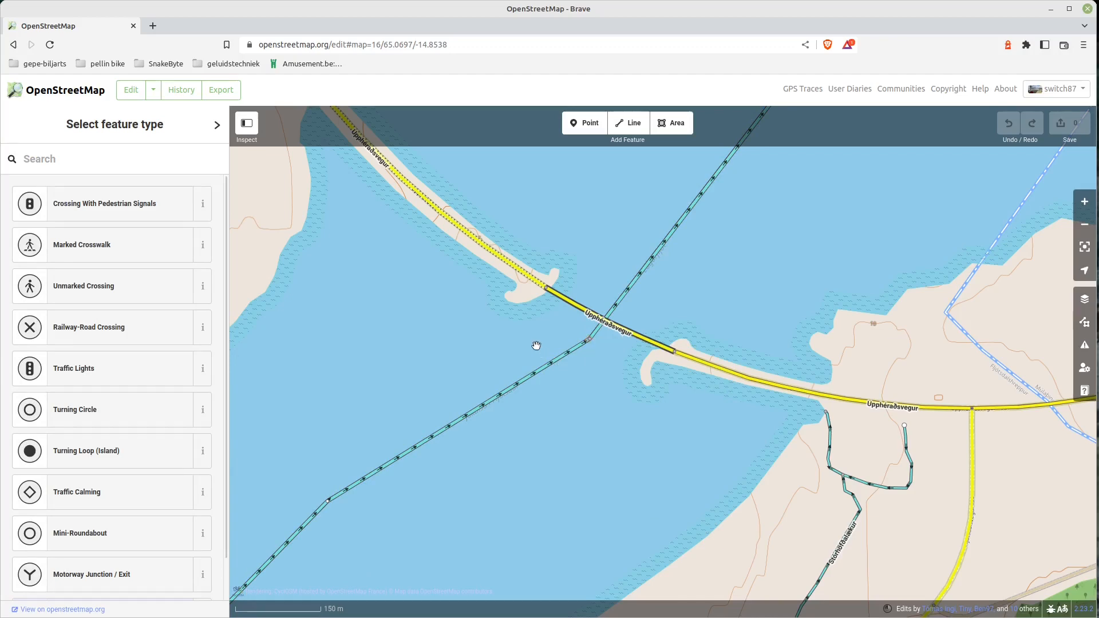
# Select both river lines that meet beside the Uppheraðsvegur bridge and set their shared intermittent tag to no
pyautogui.click(581, 350)
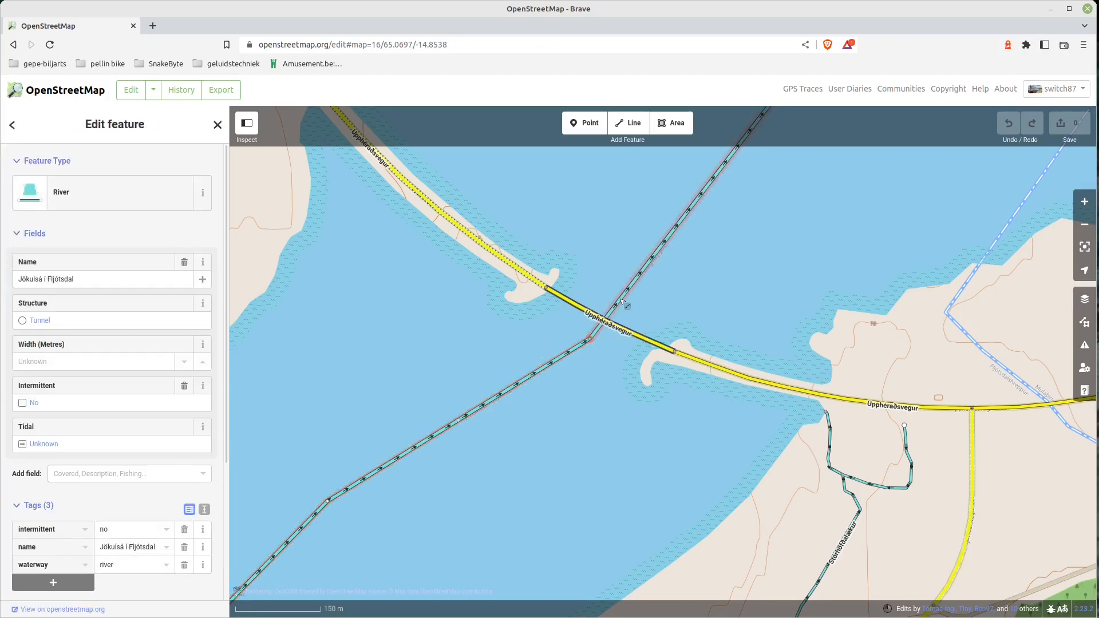
pyautogui.click(623, 302)
pyautogui.keyDown('shift'); pyautogui.click(580, 345); pyautogui.keyUp('shift')
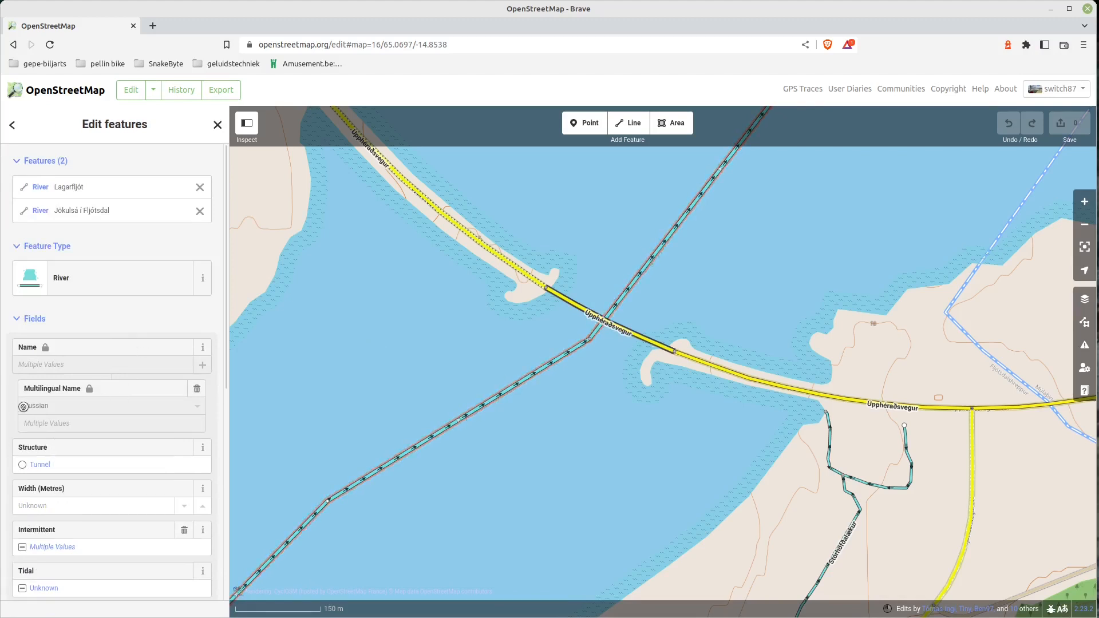
pyautogui.scroll(-5, 62, 492)
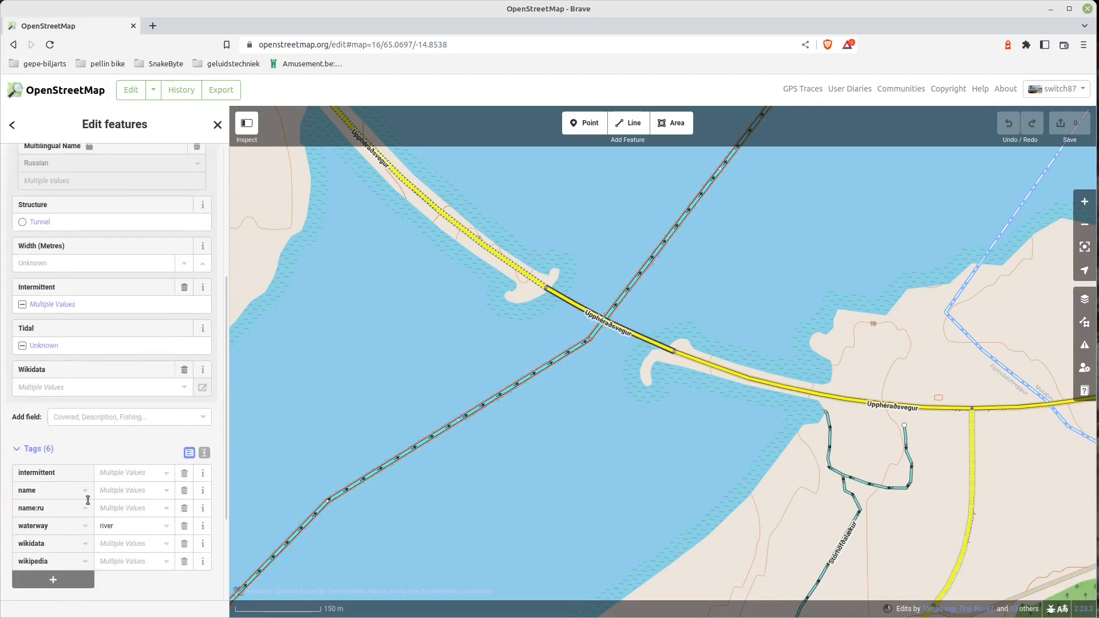
pyautogui.scroll(-2, 74, 441)
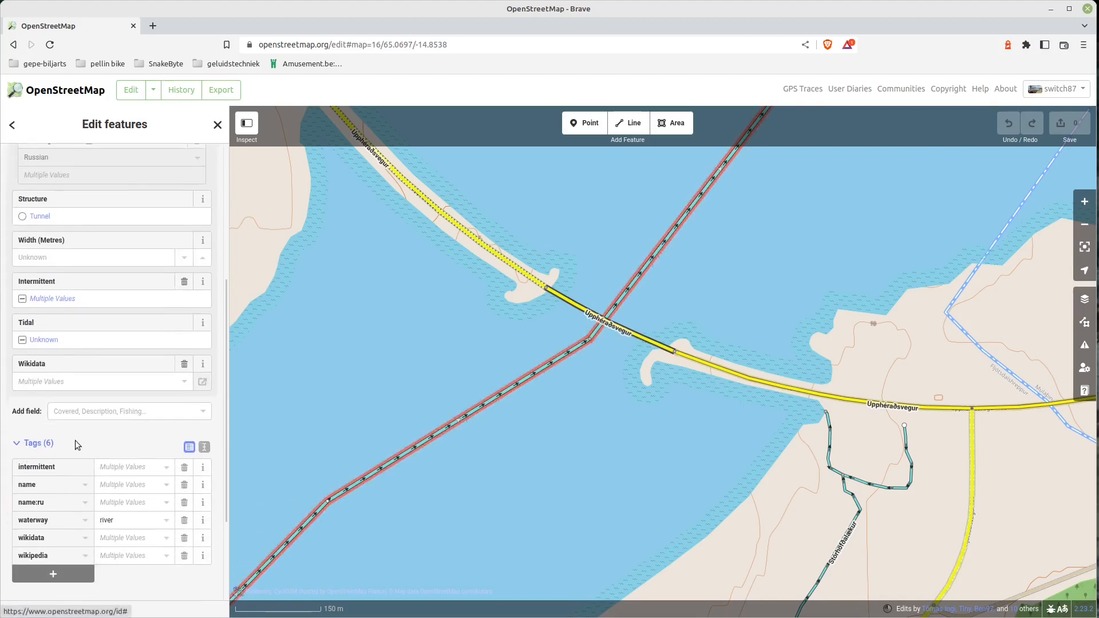
pyautogui.click(166, 412)
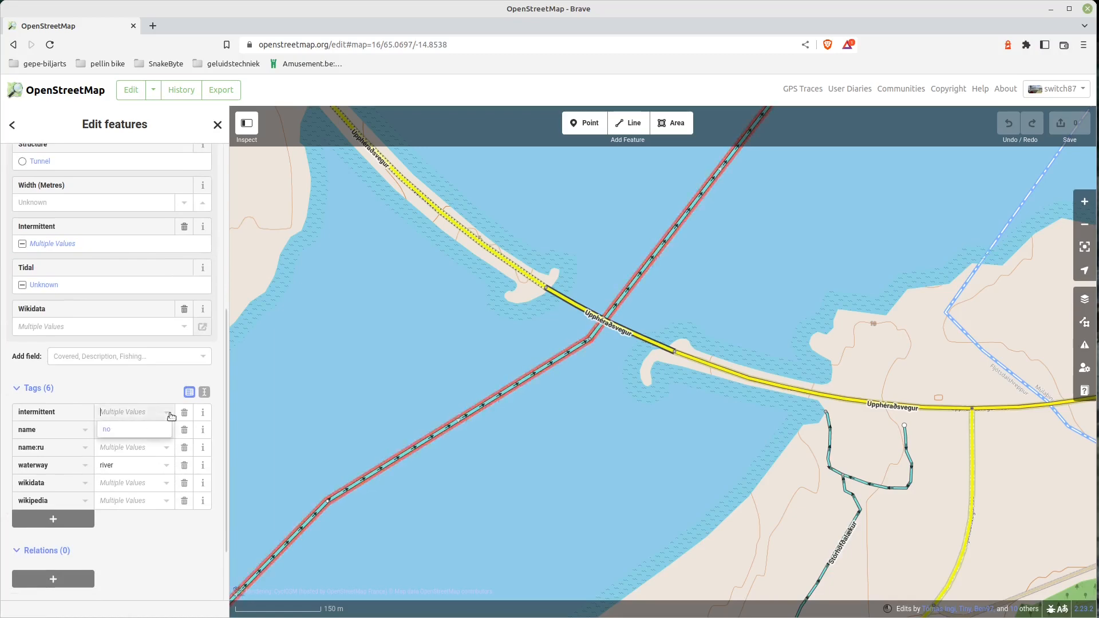
pyautogui.click(140, 430)
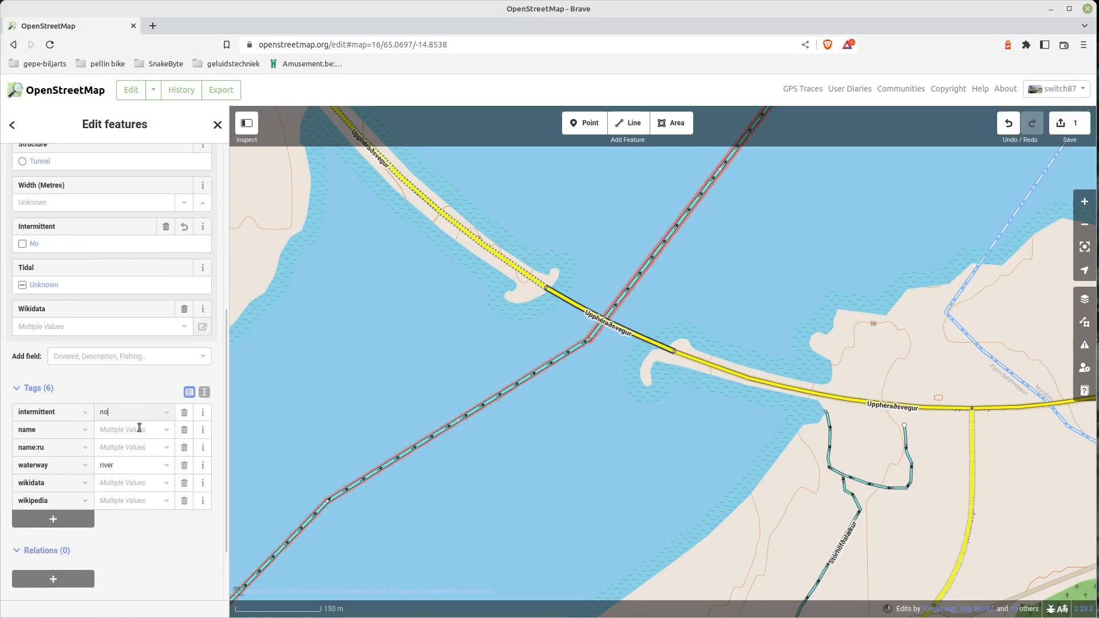
# Set the selected rivers' name to Lagarfljót, name:ru to Лагарфльоут, wikidata to Q1344692 and wikipedia to is:Lagarfljót
pyautogui.click(168, 434)
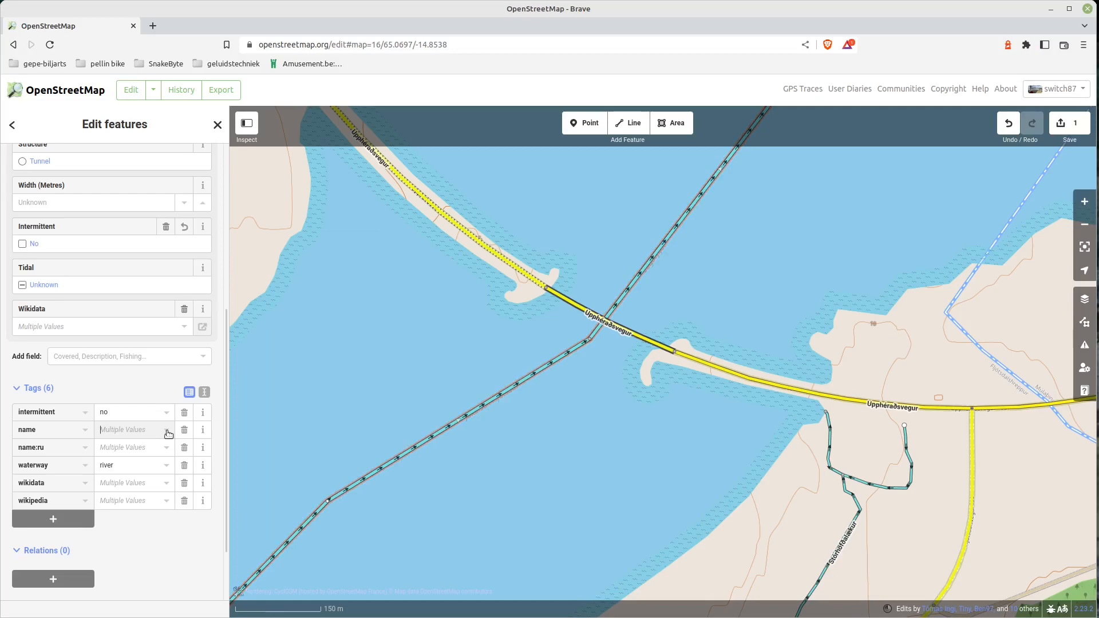
pyautogui.click(126, 428)
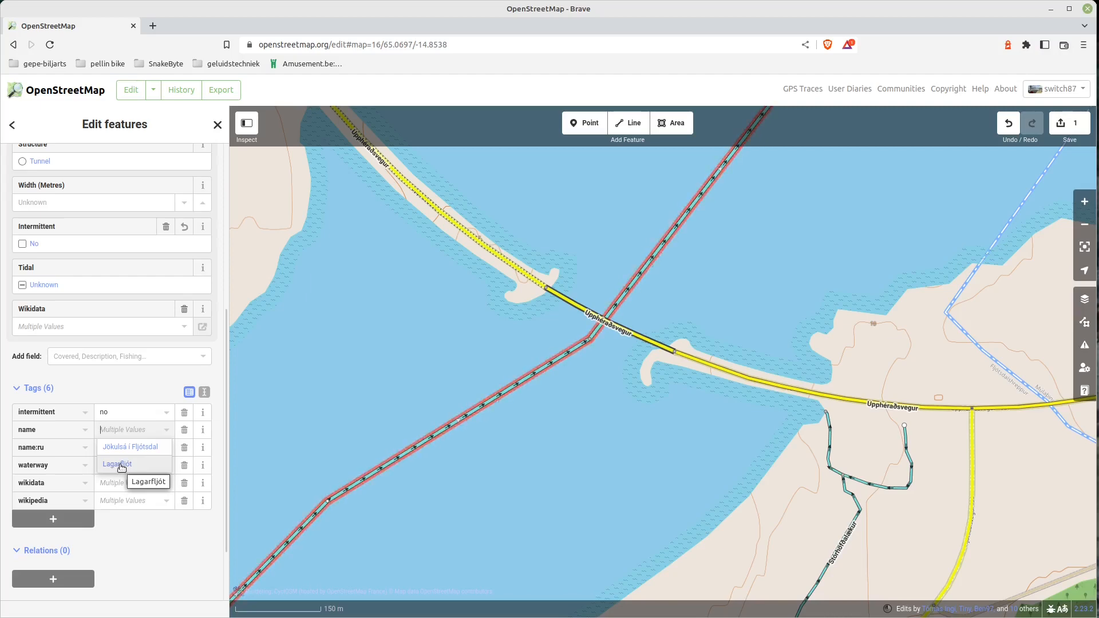
pyautogui.click(122, 467)
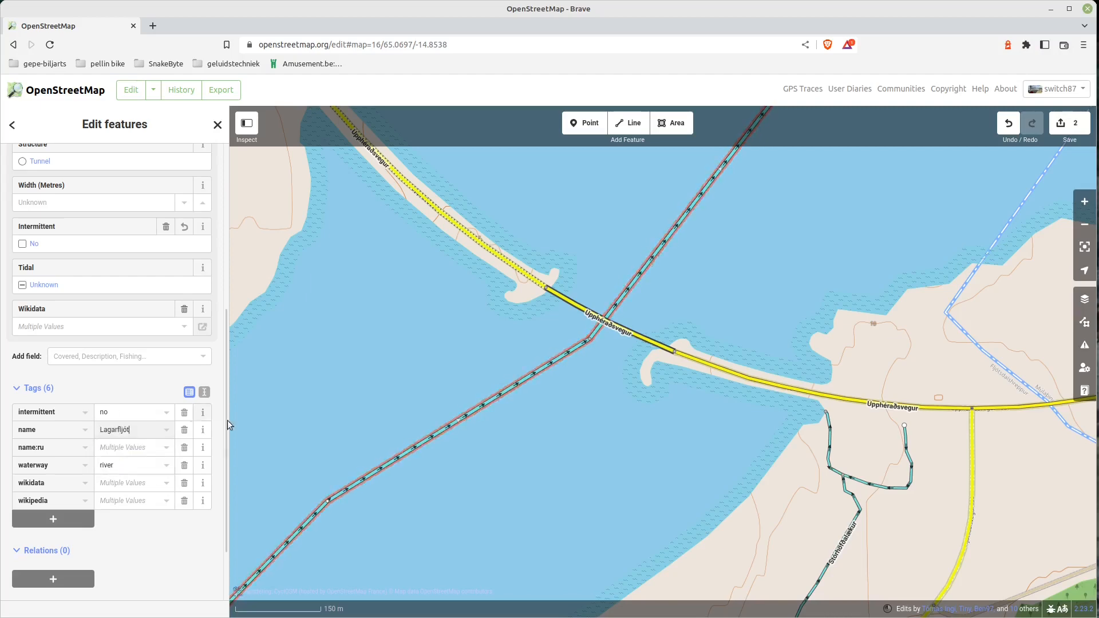
pyautogui.click(162, 452)
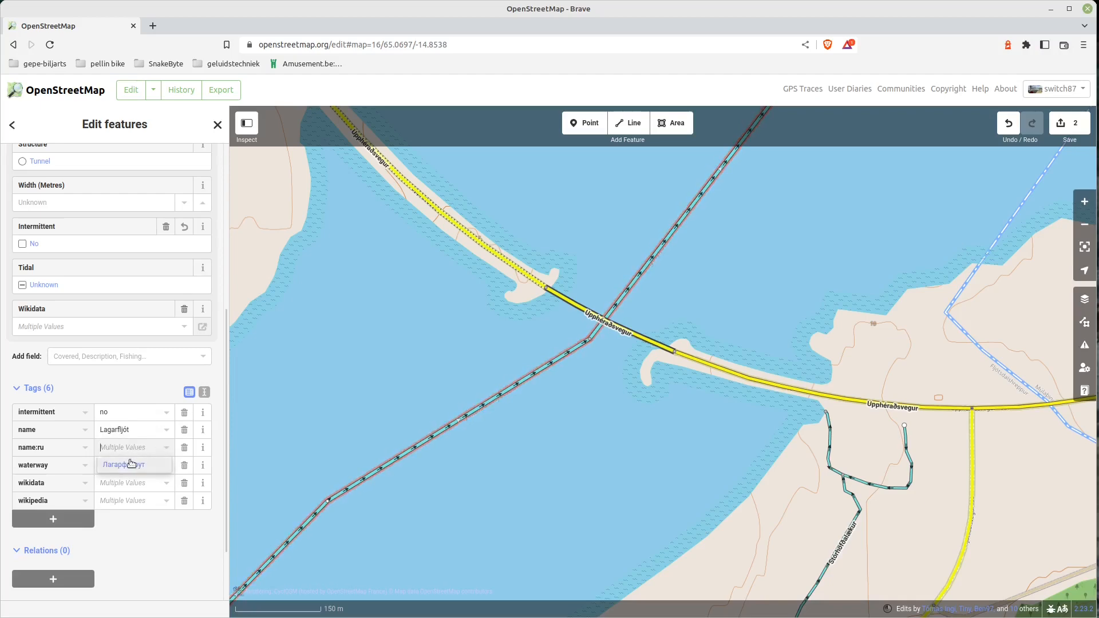
pyautogui.click(130, 464)
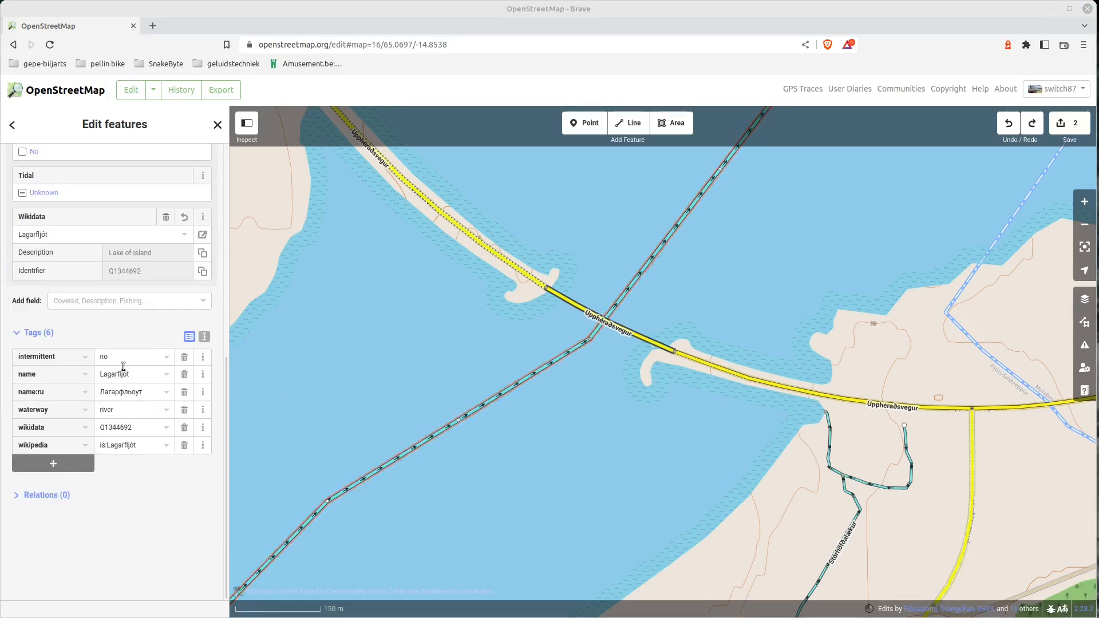
# Check the shared tags of the two selected river lines and try to merge them
pyautogui.scroll(3, 138, 378)
pyautogui.scroll(10, 132, 381)
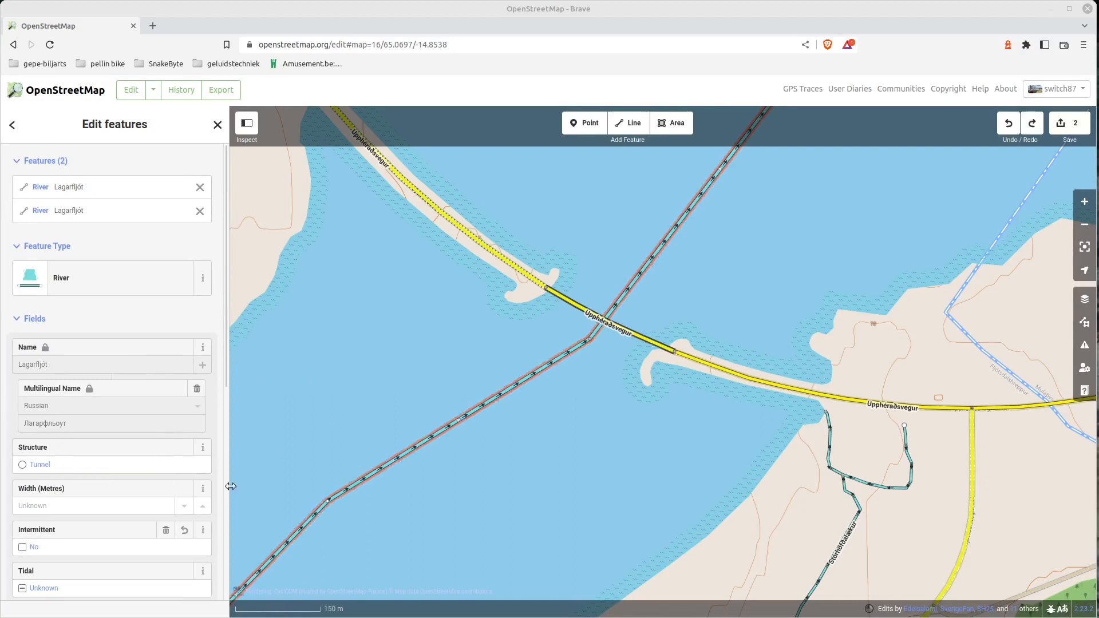
pyautogui.scroll(-4, 121, 502)
pyautogui.scroll(-5, 120, 503)
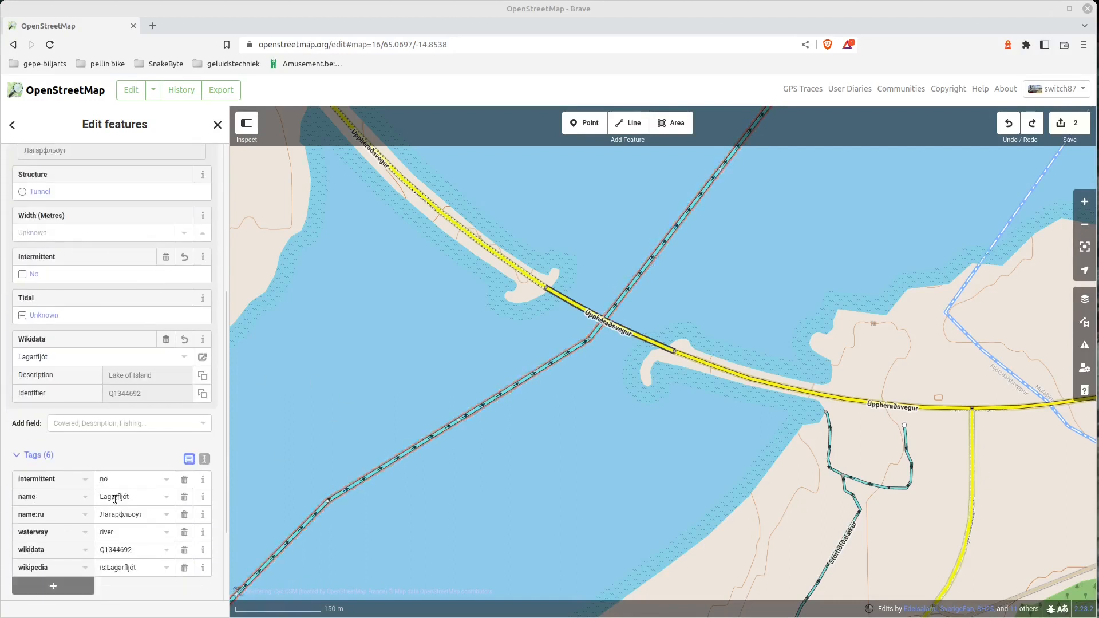
pyautogui.rightClick(570, 353)
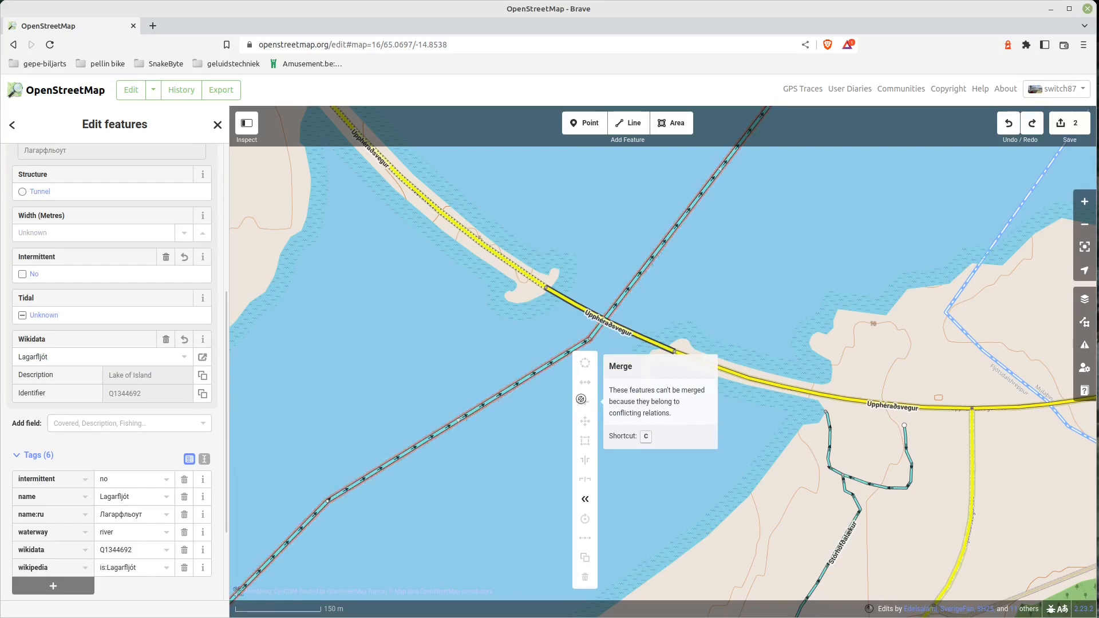
pyautogui.click(406, 381)
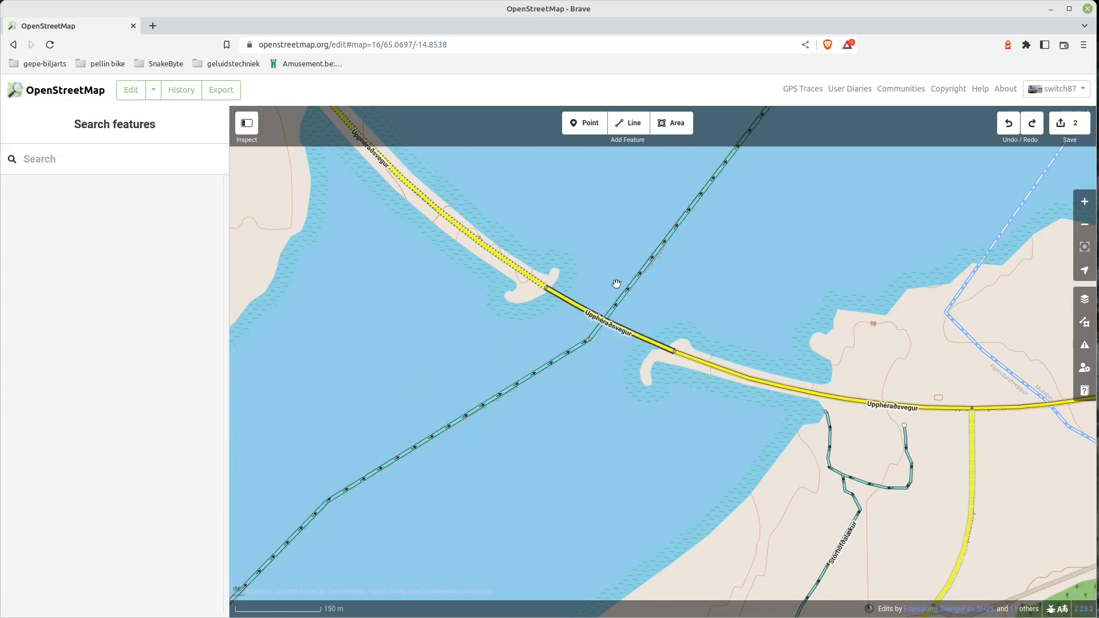
# Remove the river line southwest of the bridge from the Jökulsá í Fljótsdal waterway relation
pyautogui.click(564, 356)
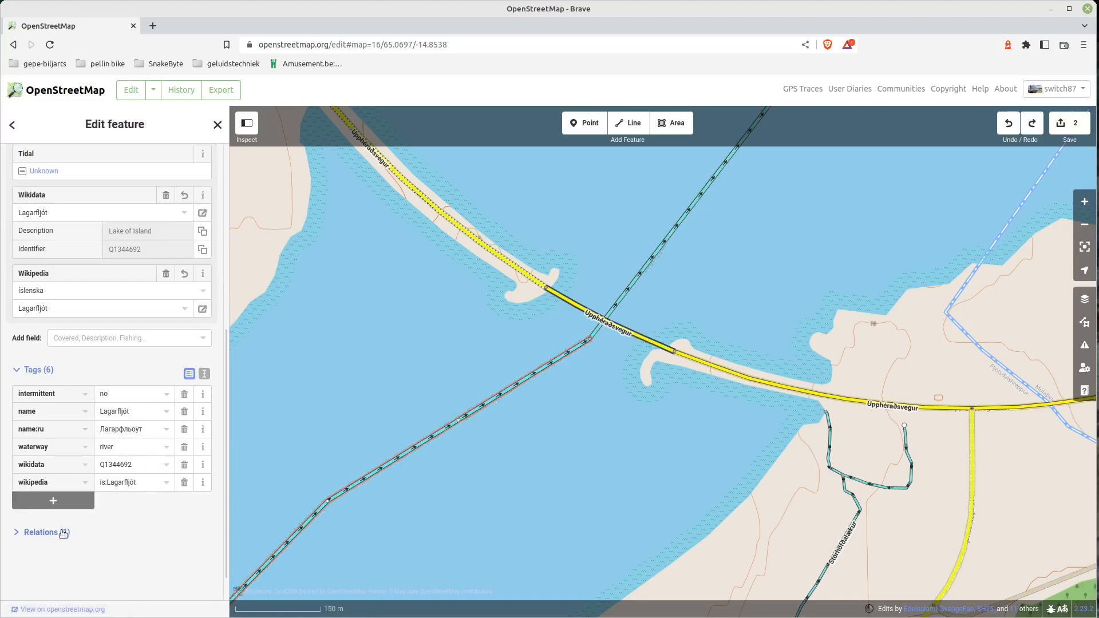
pyautogui.click(644, 271)
pyautogui.click(471, 417)
pyautogui.click(17, 532)
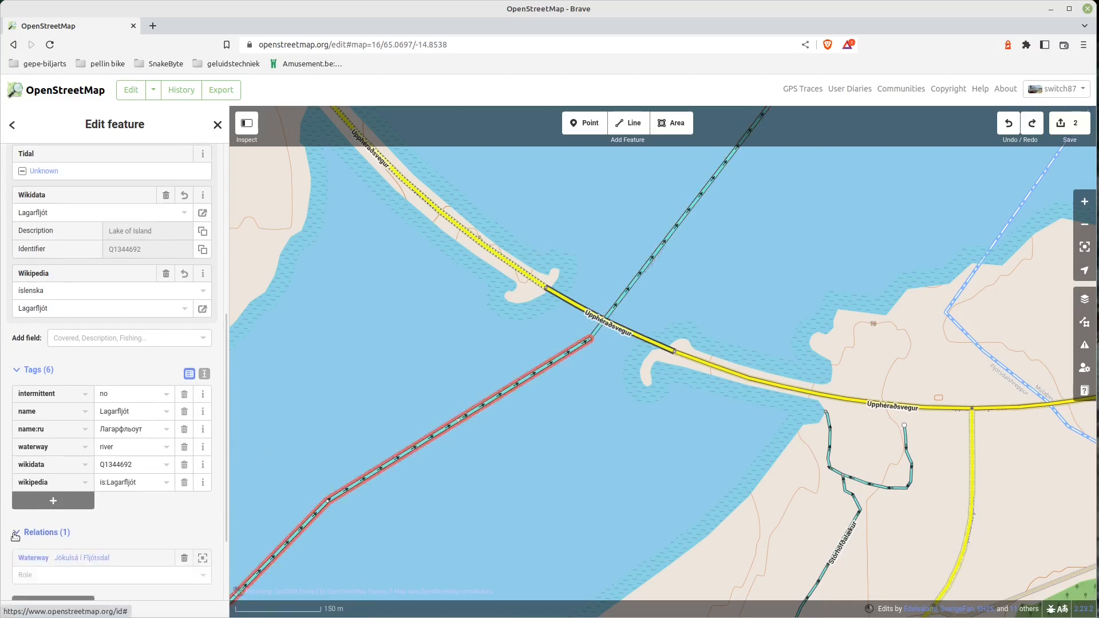
pyautogui.scroll(-1, 61, 533)
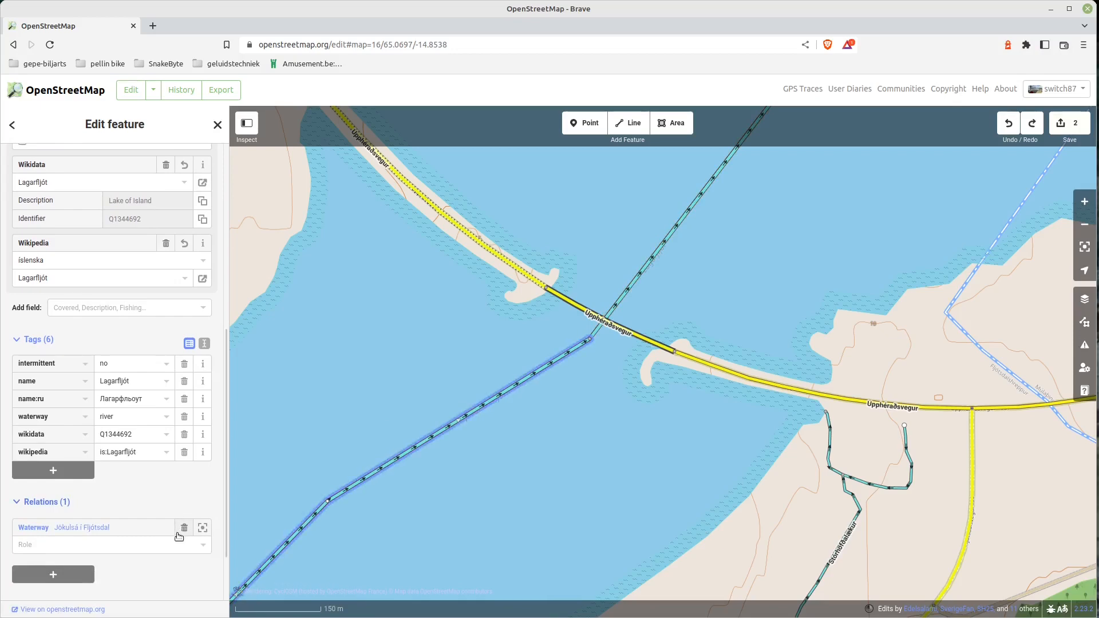
pyautogui.click(184, 527)
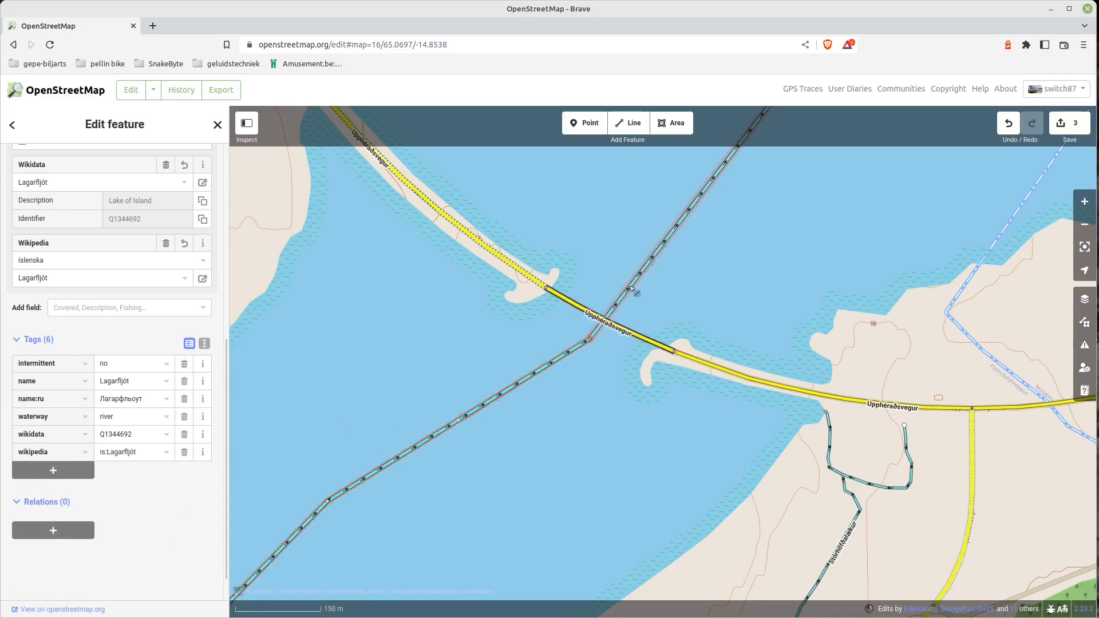
# Merge the river lines on both sides of the bridge into one line
pyautogui.keyDown('shift'); pyautogui.click(576, 349); pyautogui.keyUp('shift')
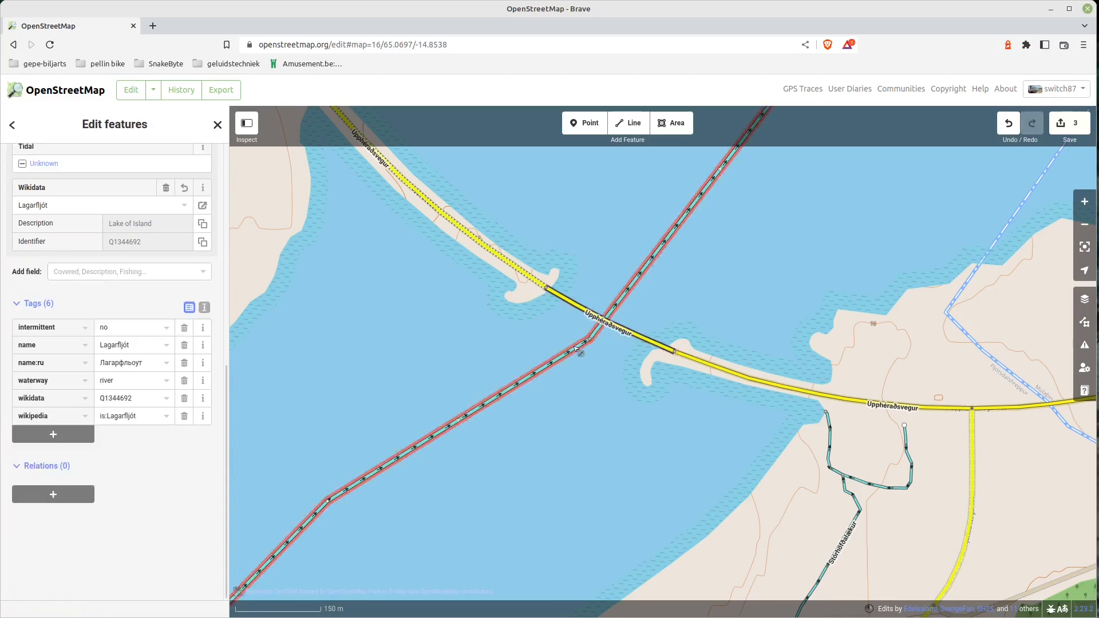
pyautogui.rightClick(578, 346)
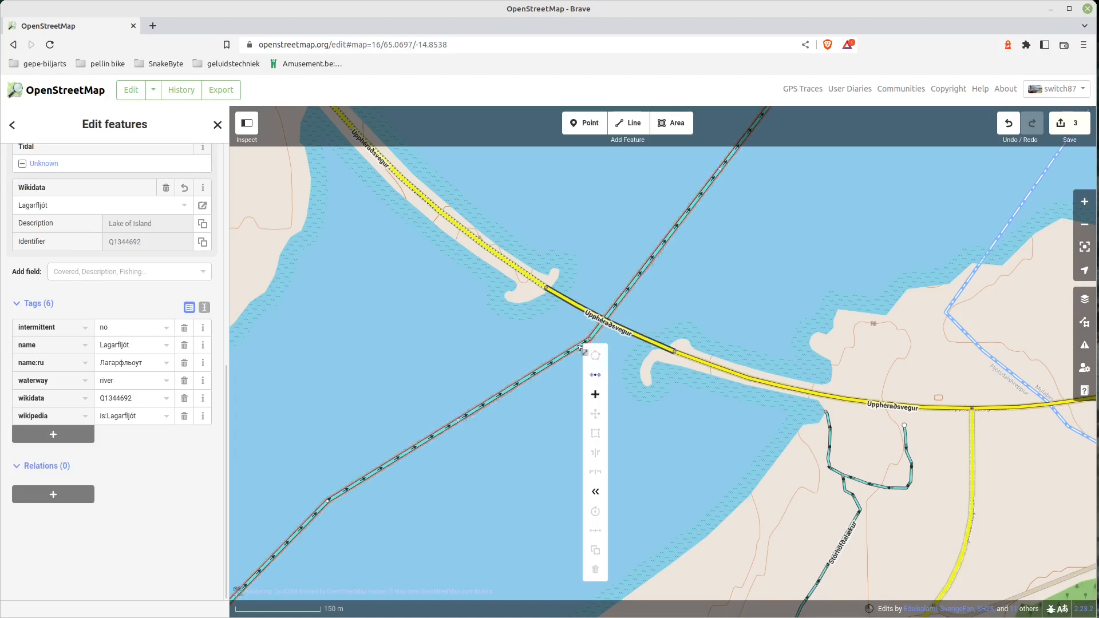
pyautogui.click(599, 396)
pyautogui.click(584, 362)
pyautogui.click(581, 351)
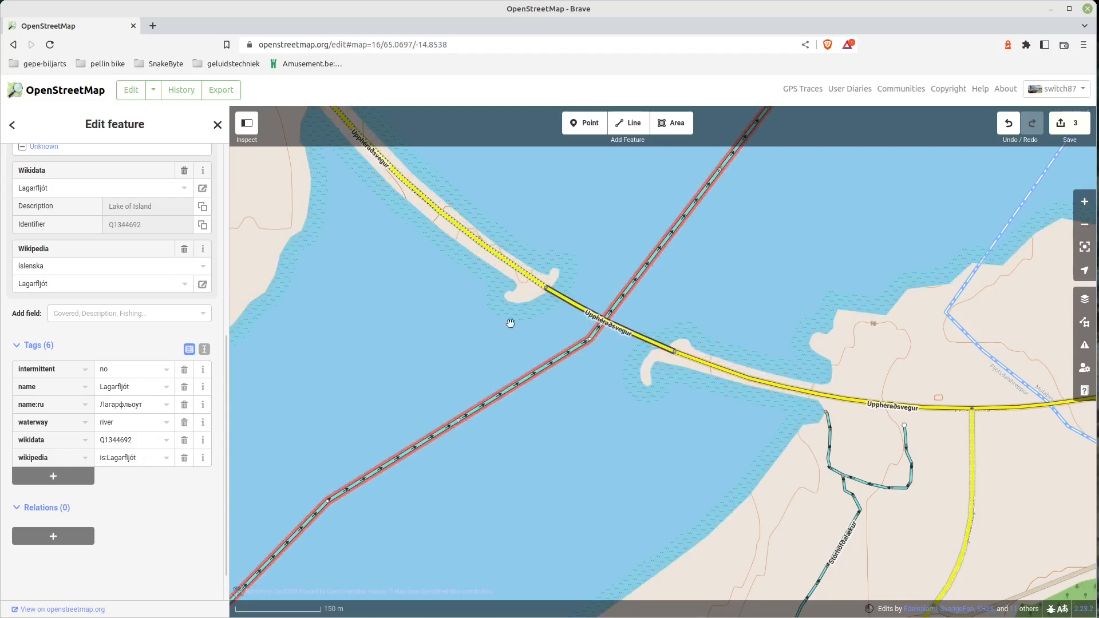
# Prepare the changeset for upload, requesting a review of the edits and entering the comment "Connected 2 parts of river"
pyautogui.click(1067, 126)
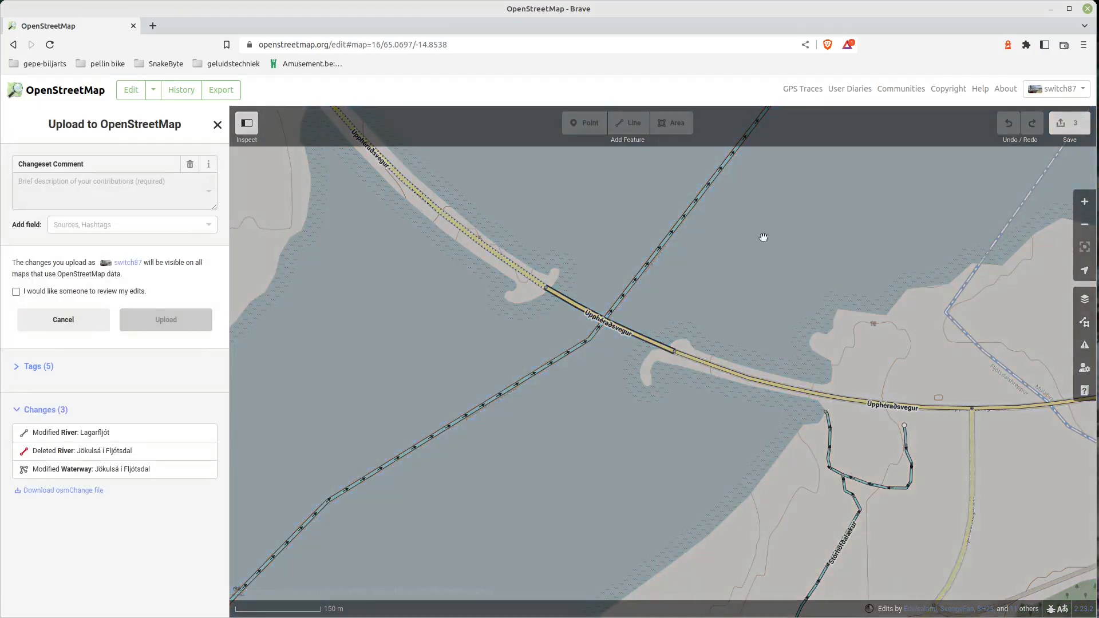
pyautogui.click(16, 292)
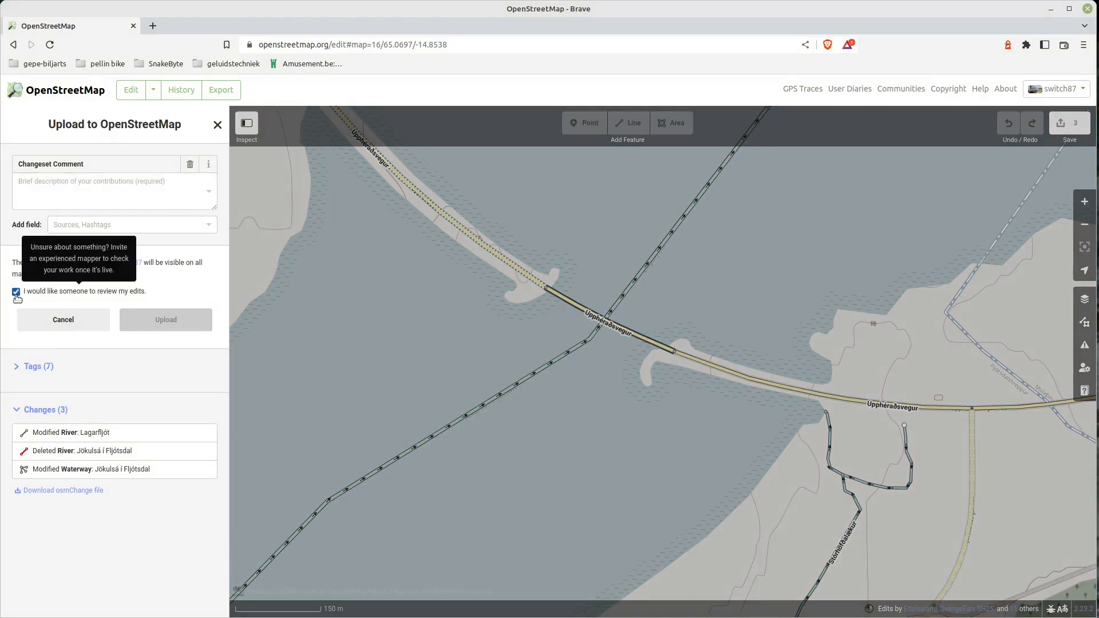
pyautogui.click(82, 197)
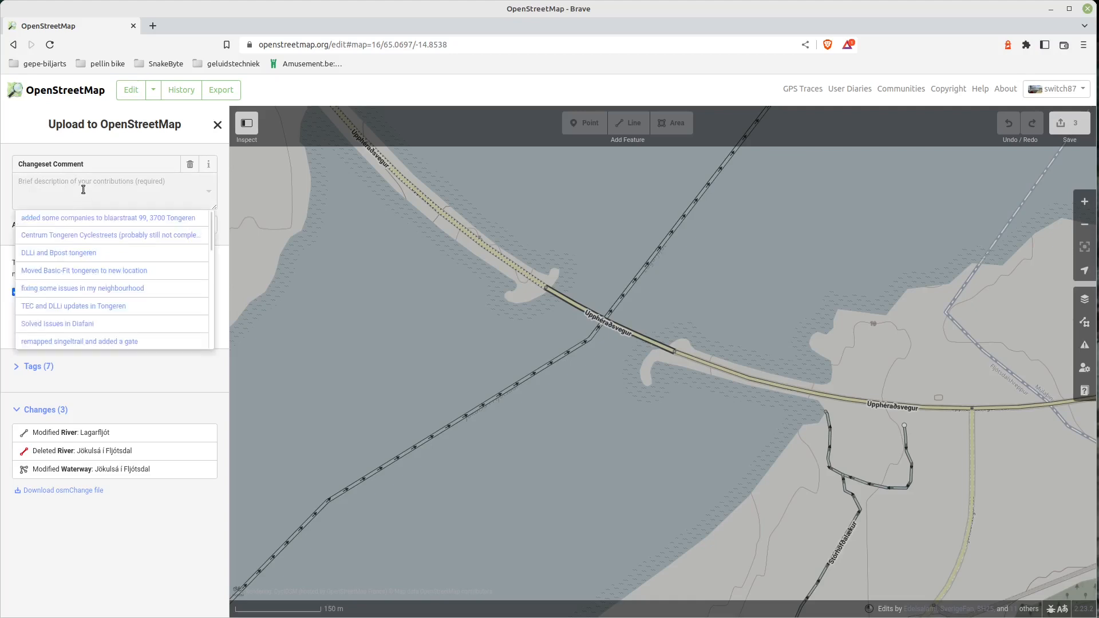
pyautogui.write('Connected 2 parts of river')
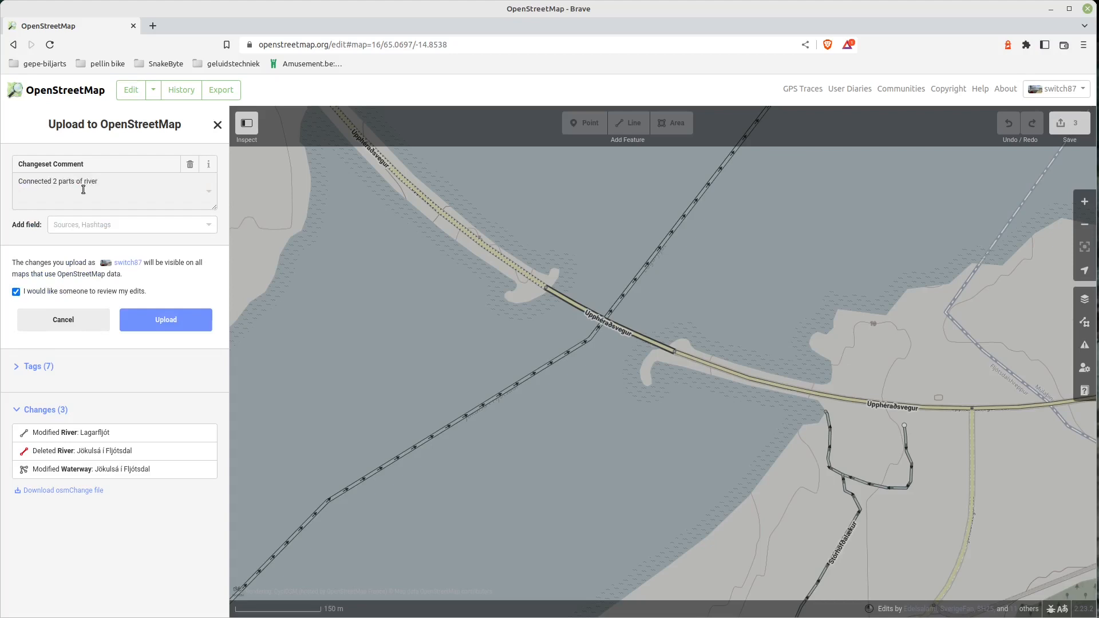
# Add youtube as the changeset's source and upload the changes
pyautogui.click(92, 225)
pyautogui.click(65, 243)
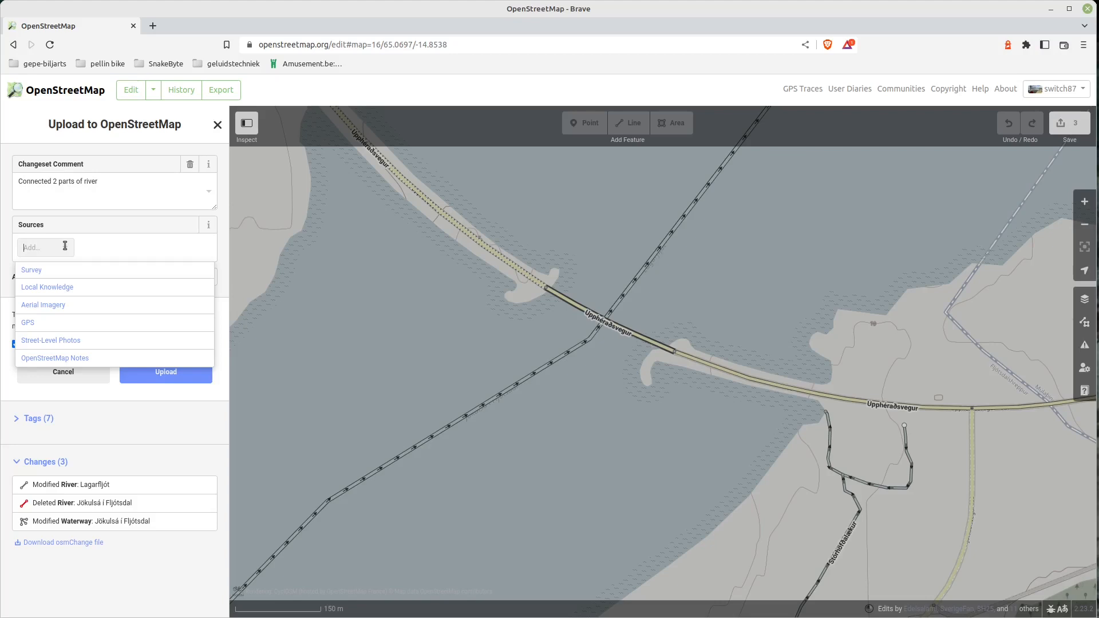
pyautogui.write('youtub')
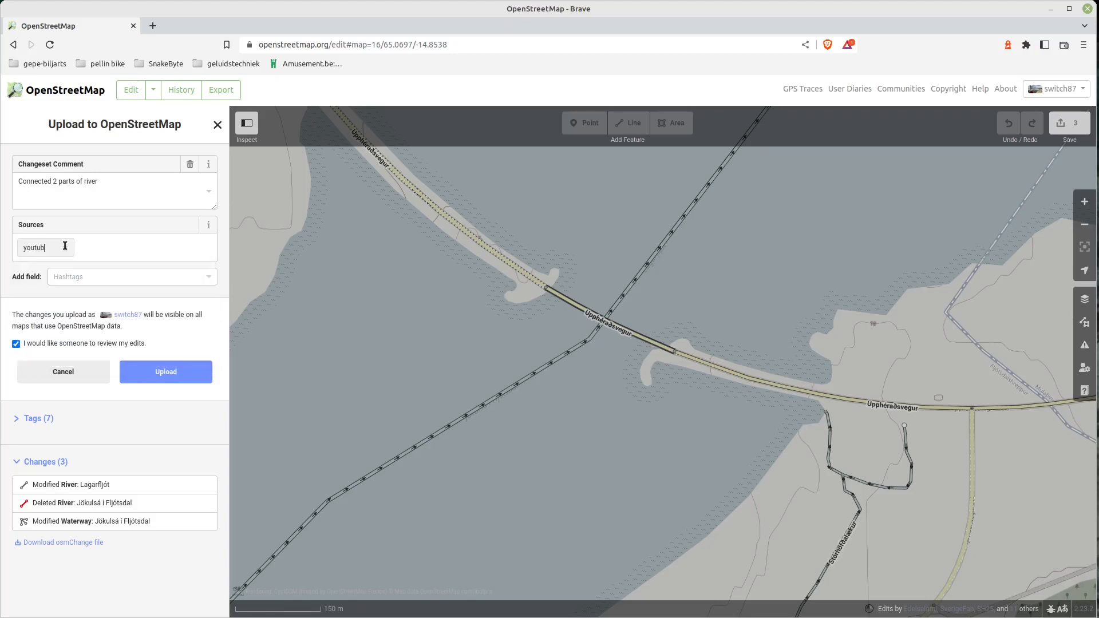
pyautogui.write('e')
pyautogui.press('Return')
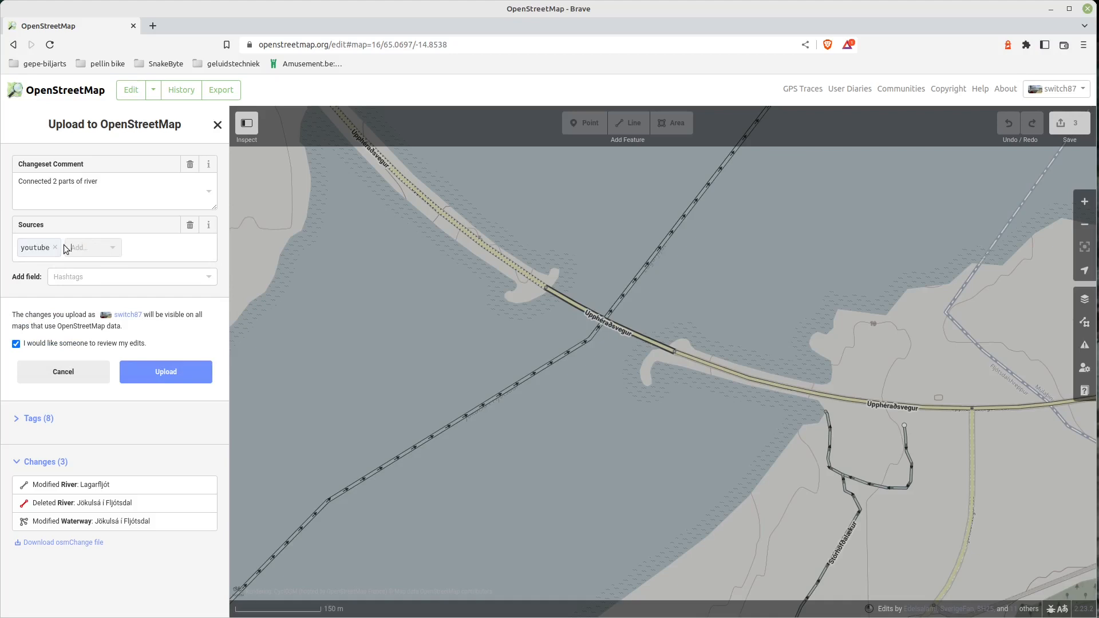
pyautogui.click(168, 374)
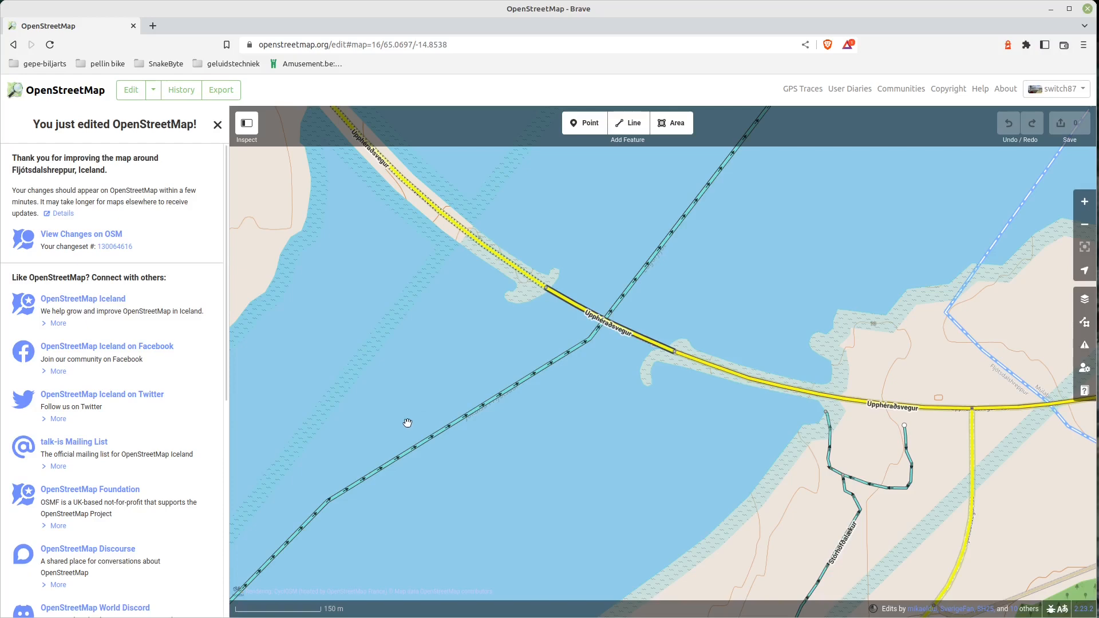
# Close the upload confirmation and view the map from Iceland across to mainland Europe
pyautogui.click(217, 125)
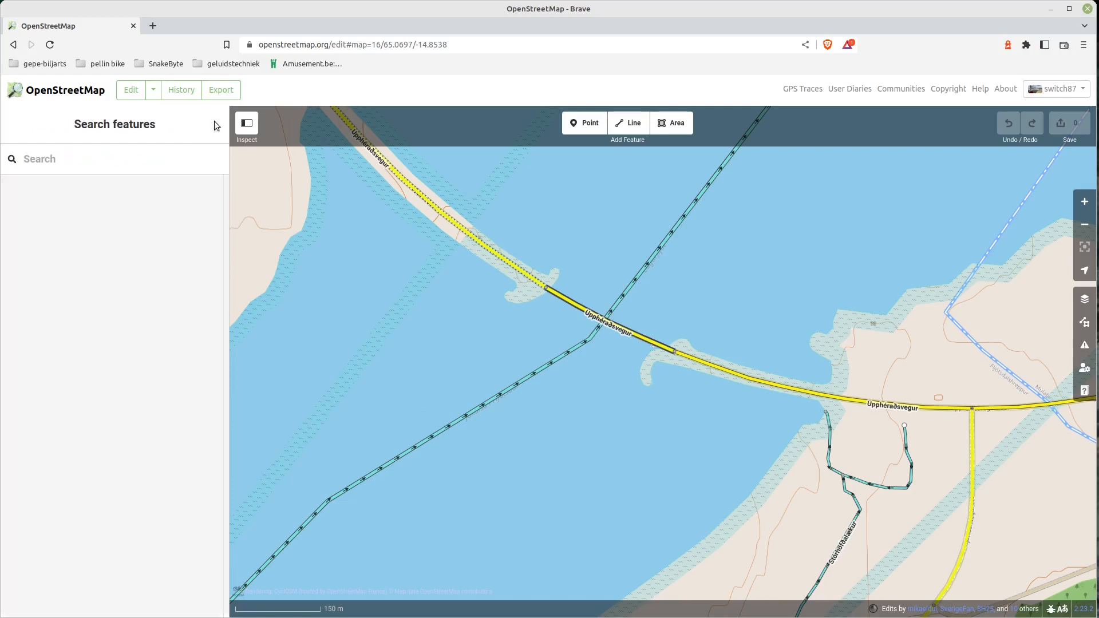
pyautogui.scroll(-5, 638, 427)
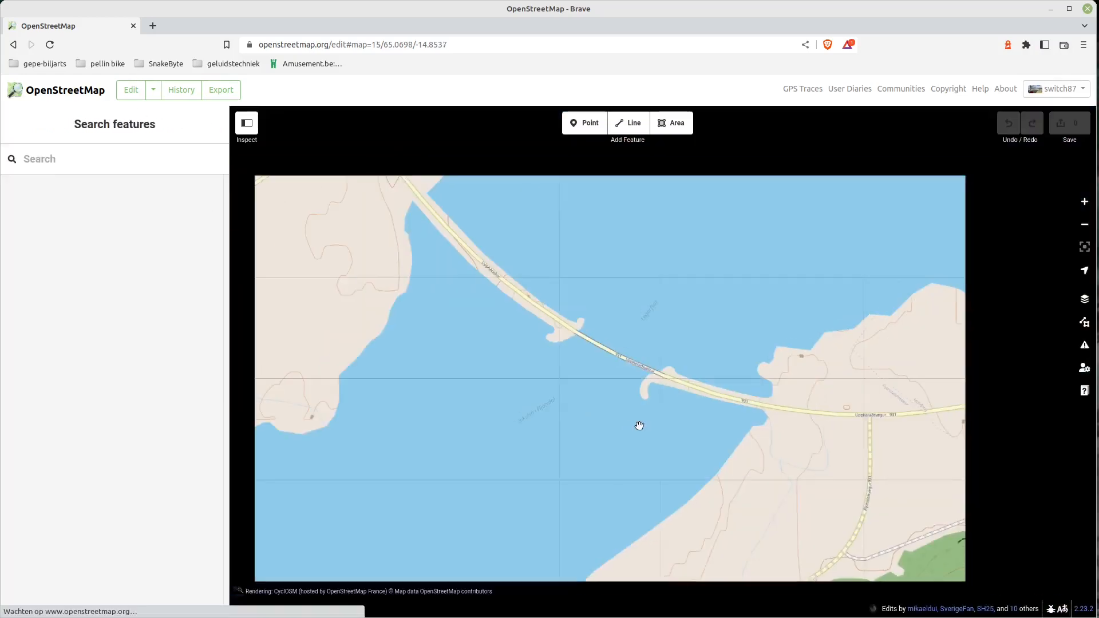
pyautogui.moveTo(780, 454); pyautogui.dragTo(540, 361)
pyautogui.scroll(-4, 538, 361)
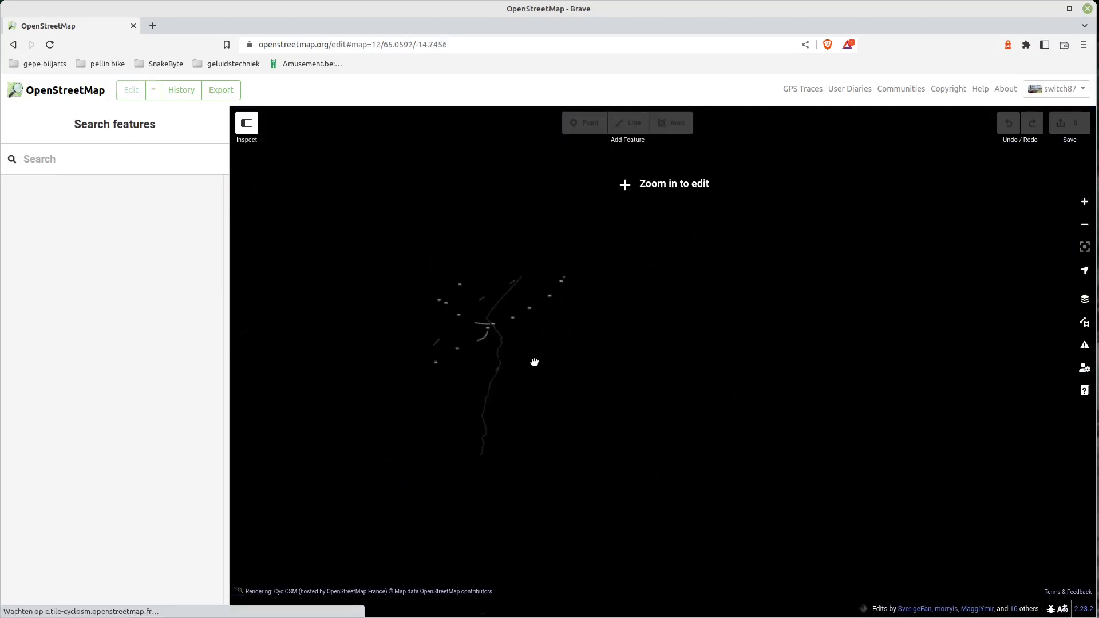
pyautogui.scroll(-5, 518, 398)
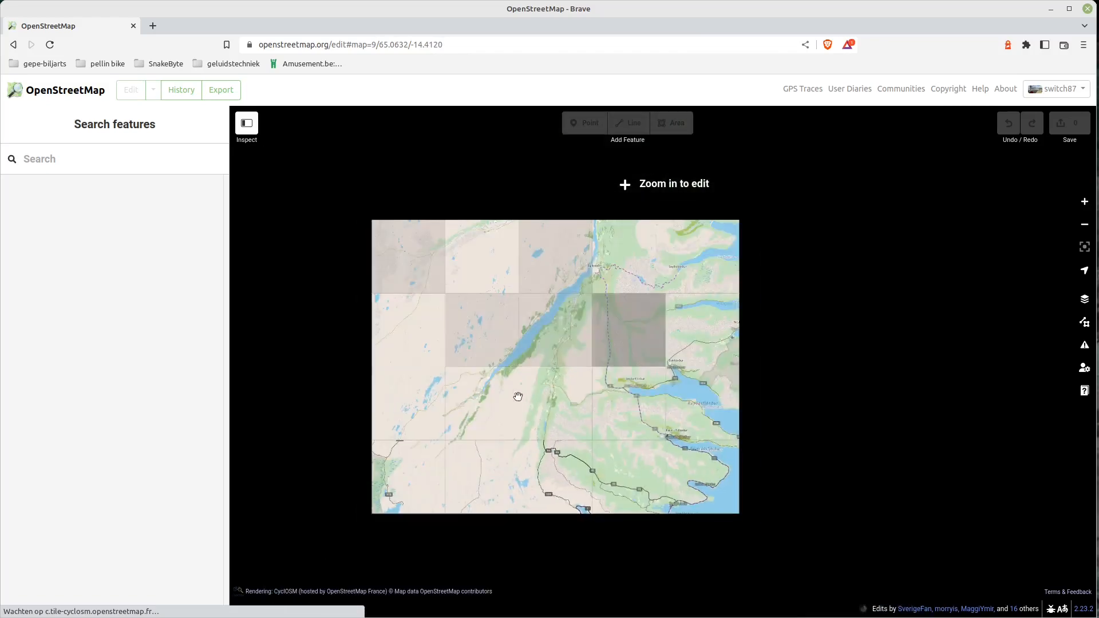
pyautogui.scroll(-3, 519, 399)
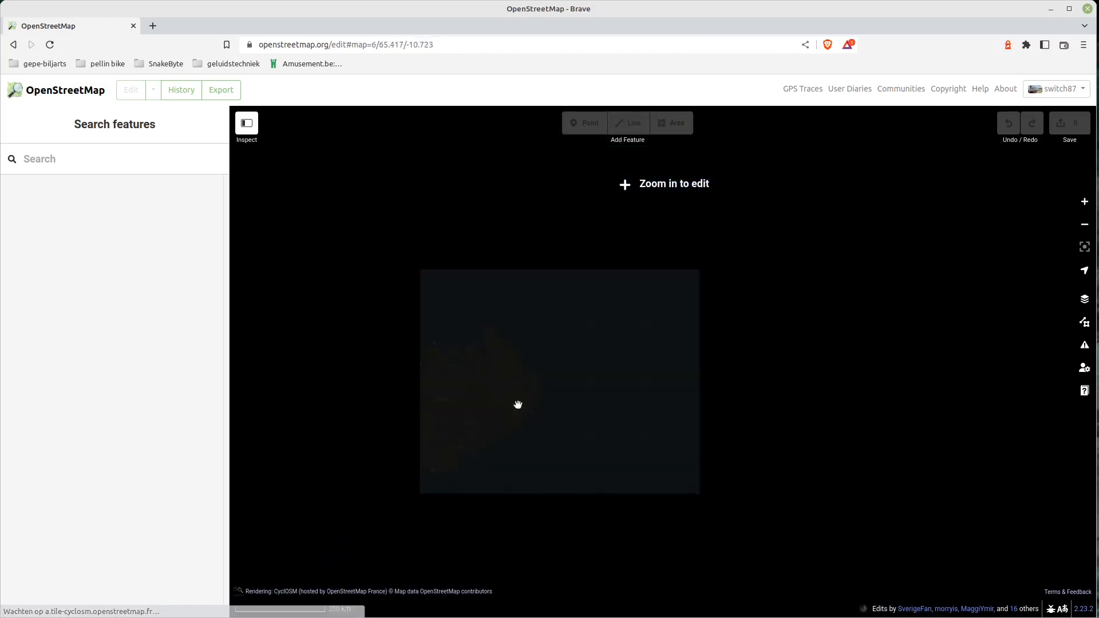
pyautogui.moveTo(555, 437); pyautogui.dragTo(365, 240)
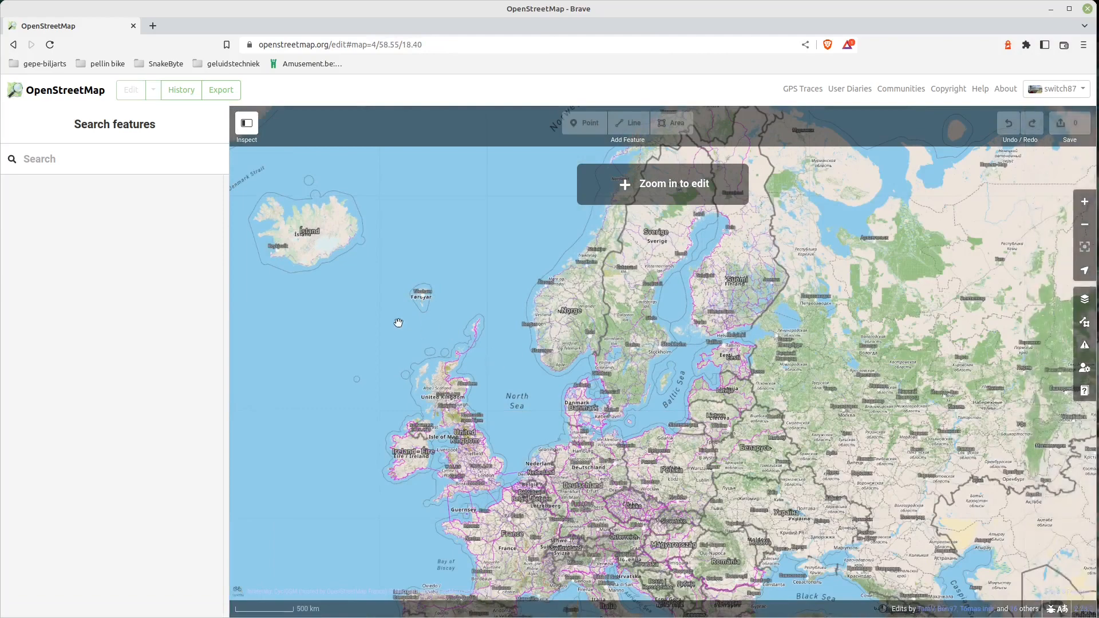
pyautogui.moveTo(526, 393); pyautogui.dragTo(314, 260)
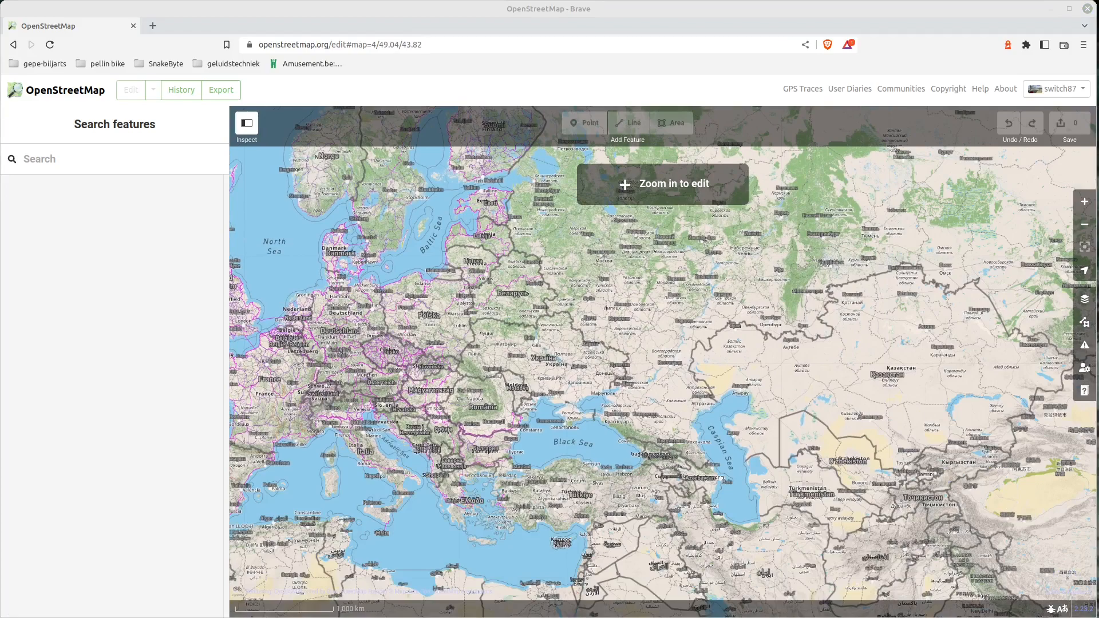
# Search the map for the coordinates 65°16'11.9"N 14°25'56.4"W and go to that location
pyautogui.click(83, 157)
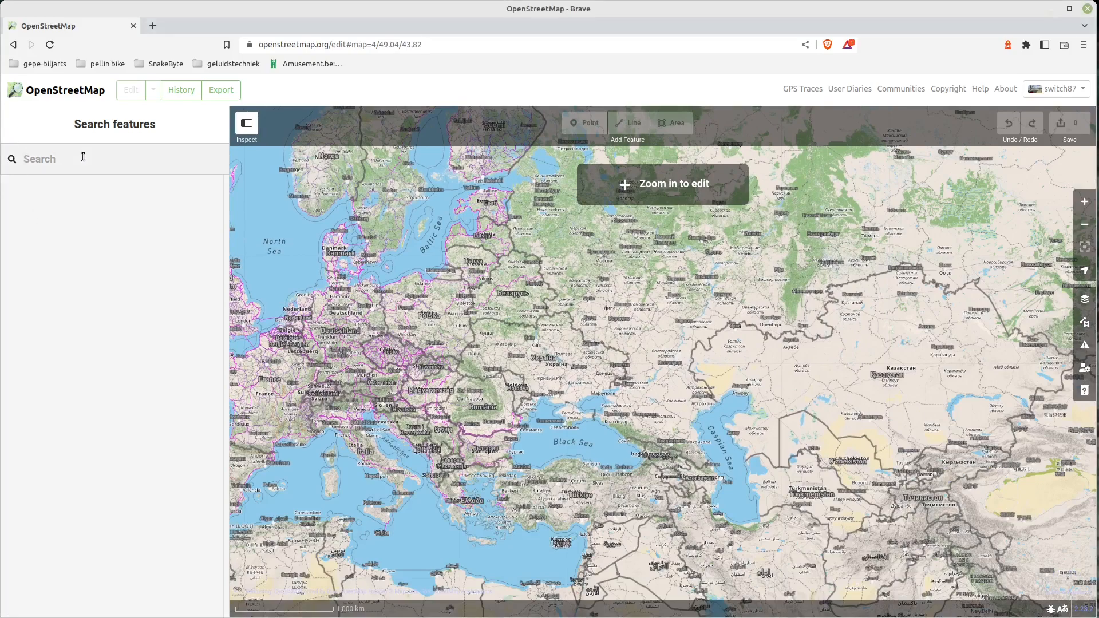
pyautogui.write('65°16\'11.9"N 14°25\'56.4"W')
pyautogui.press('Return')
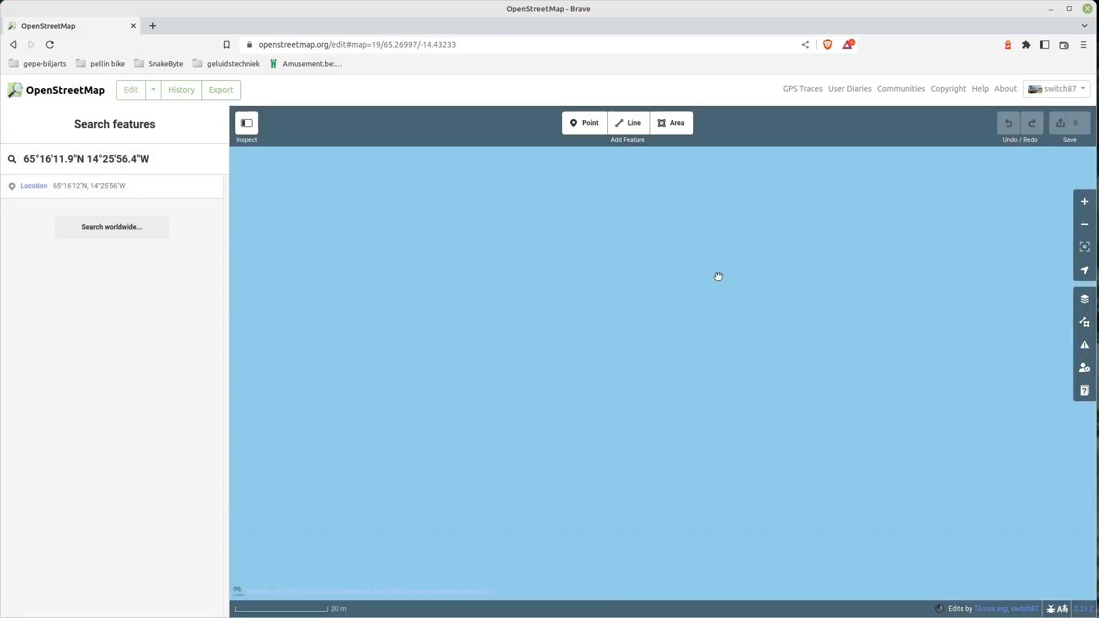
# Examine the wider surroundings of the searched location, including the river and the roads around it
pyautogui.scroll(-5, 568, 388)
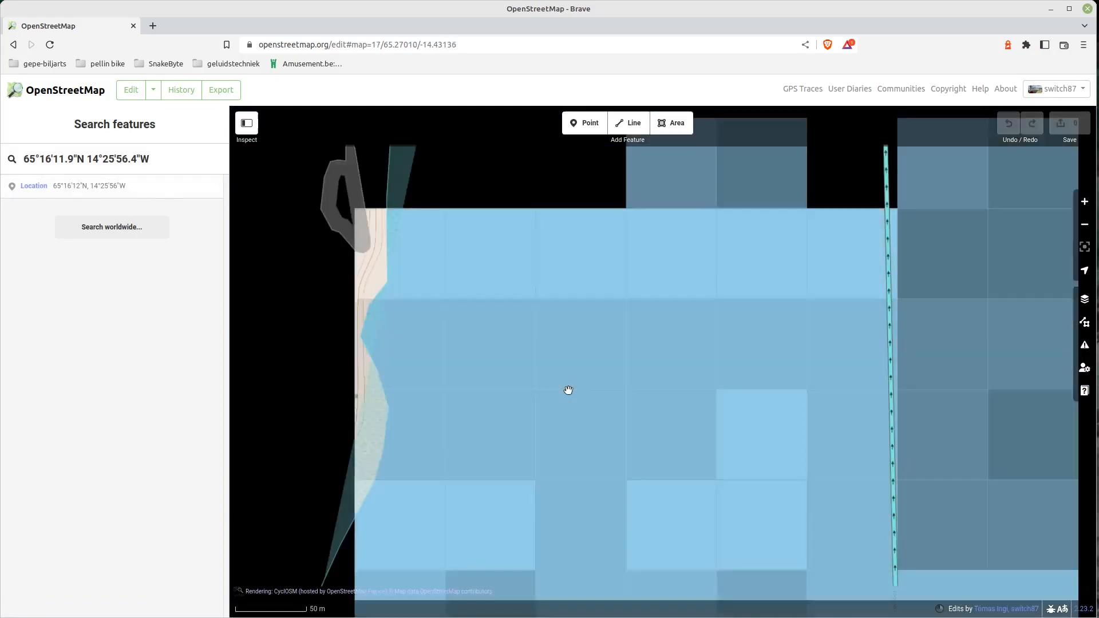
pyautogui.scroll(-2, 567, 390)
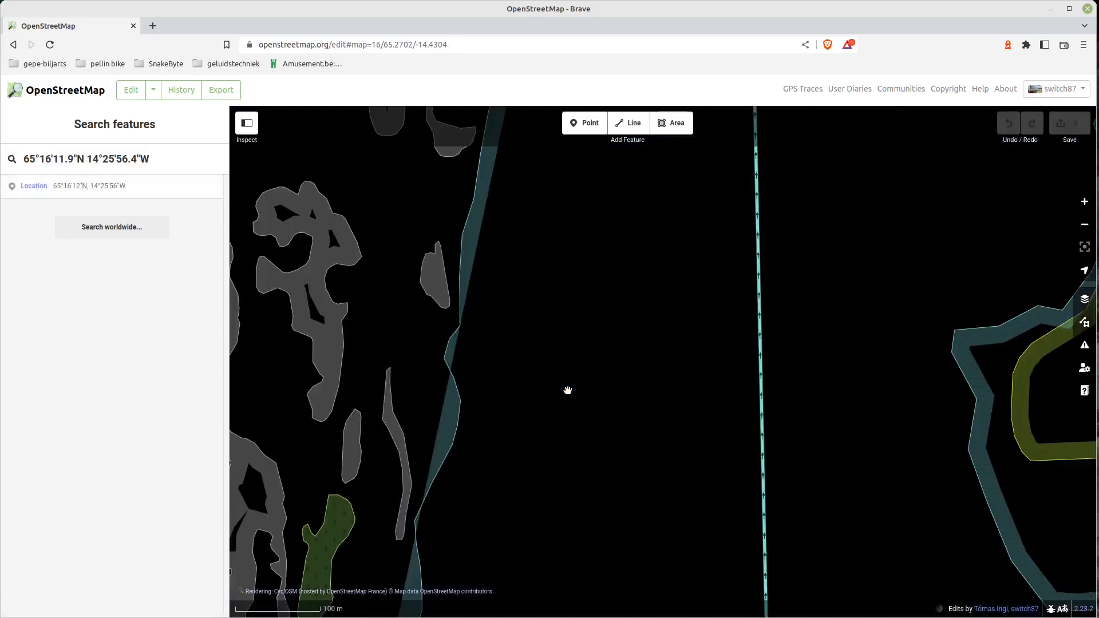
pyautogui.scroll(-2, 568, 390)
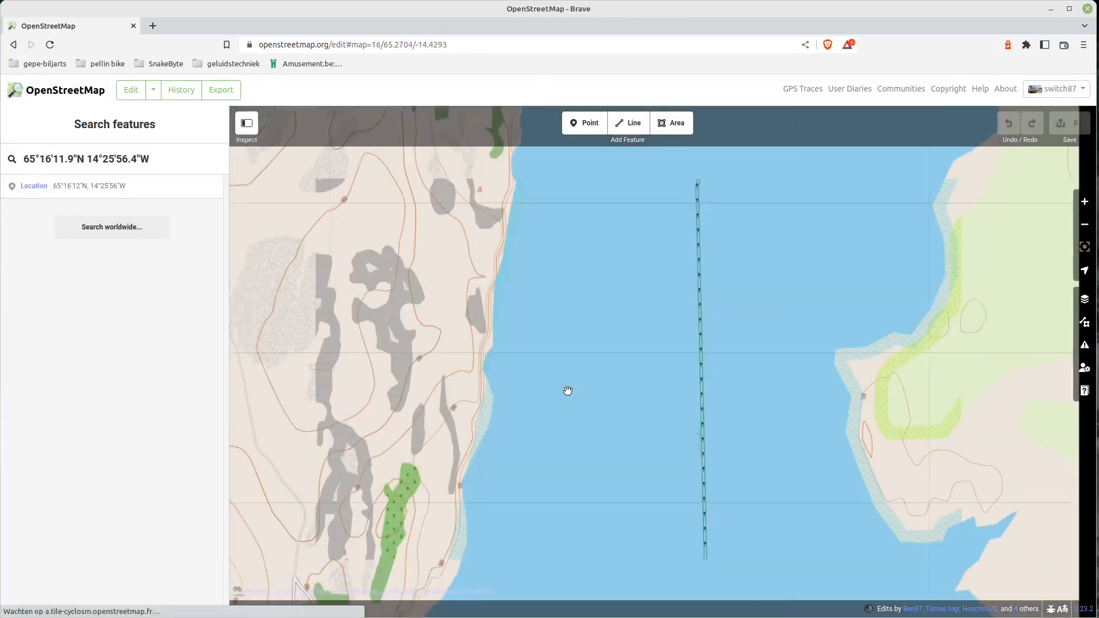
pyautogui.scroll(-2, 568, 391)
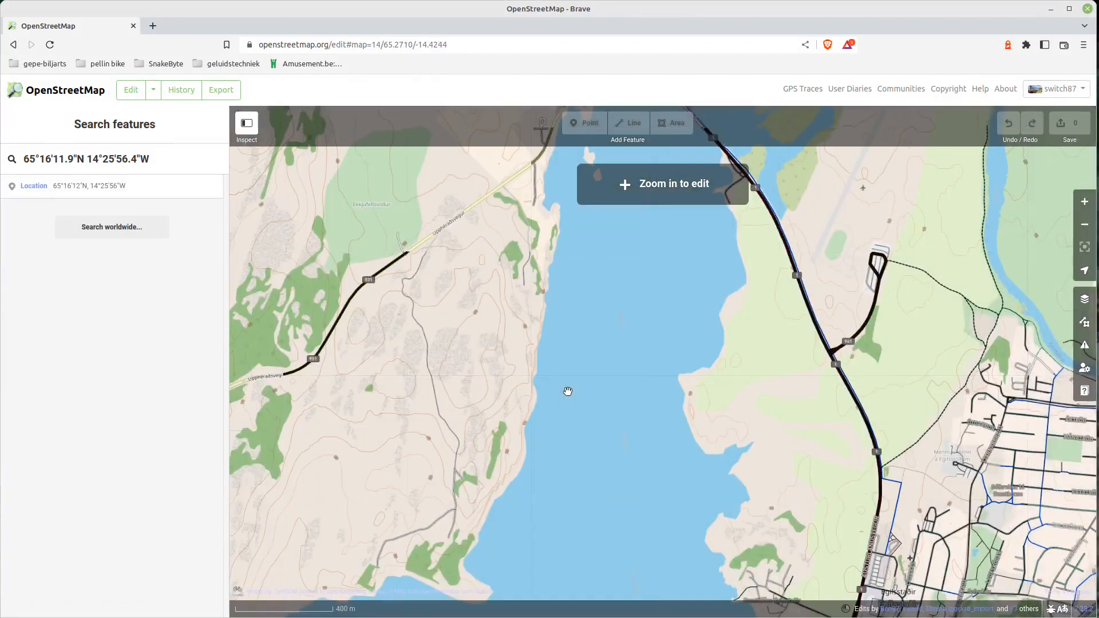
pyautogui.scroll(-2, 566, 391)
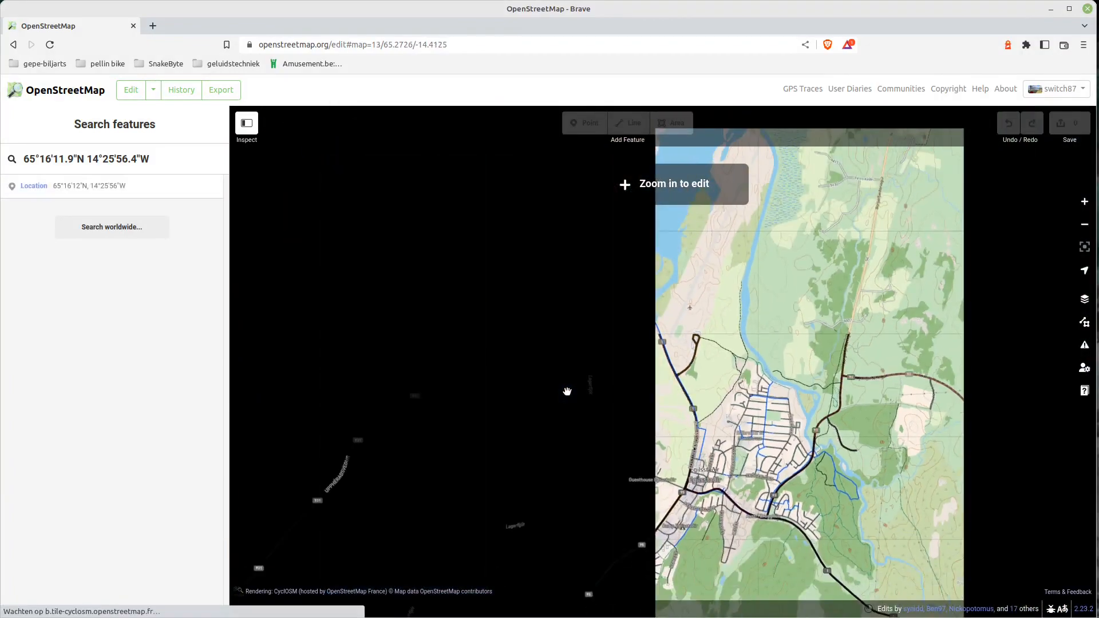
pyautogui.scroll(-4, 560, 390)
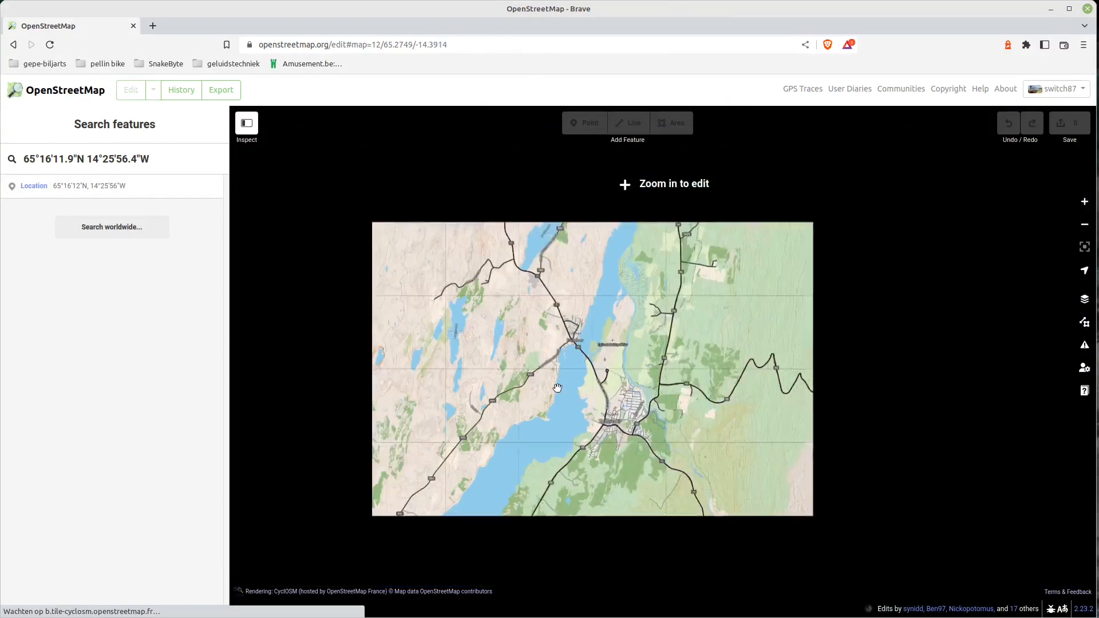
pyautogui.scroll(-2, 558, 388)
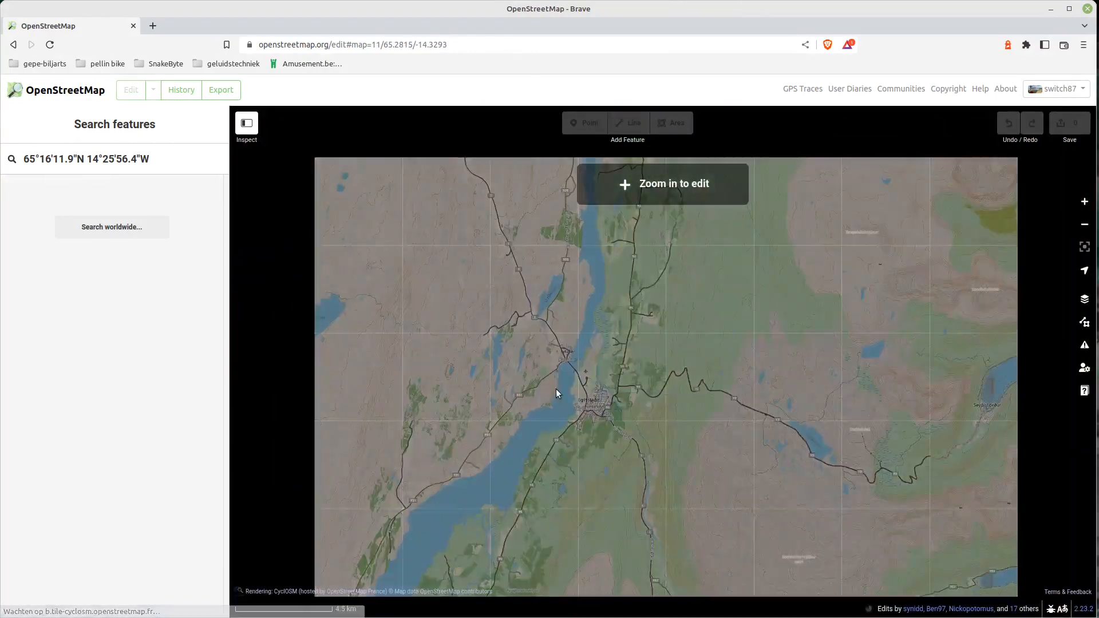